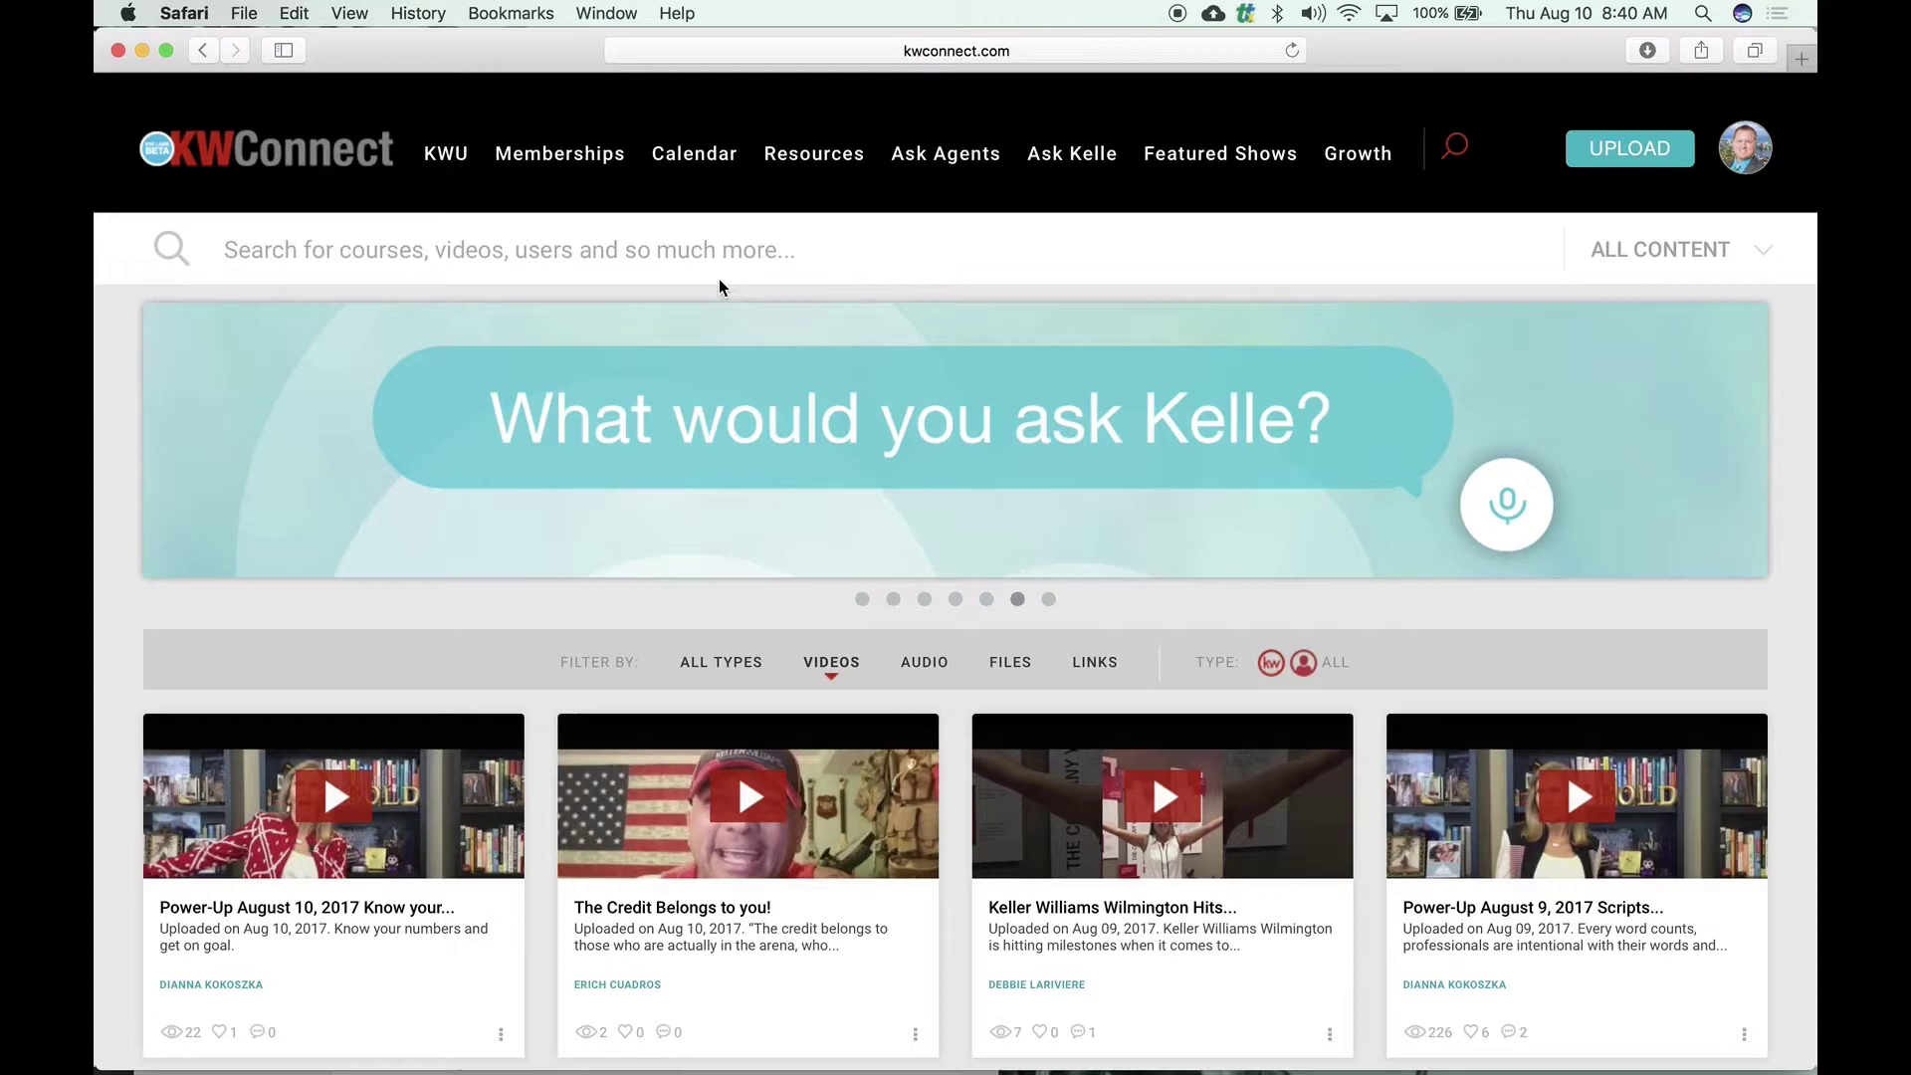
Search KW Connect for "ignite" to list matching courses and files
click(461, 248)
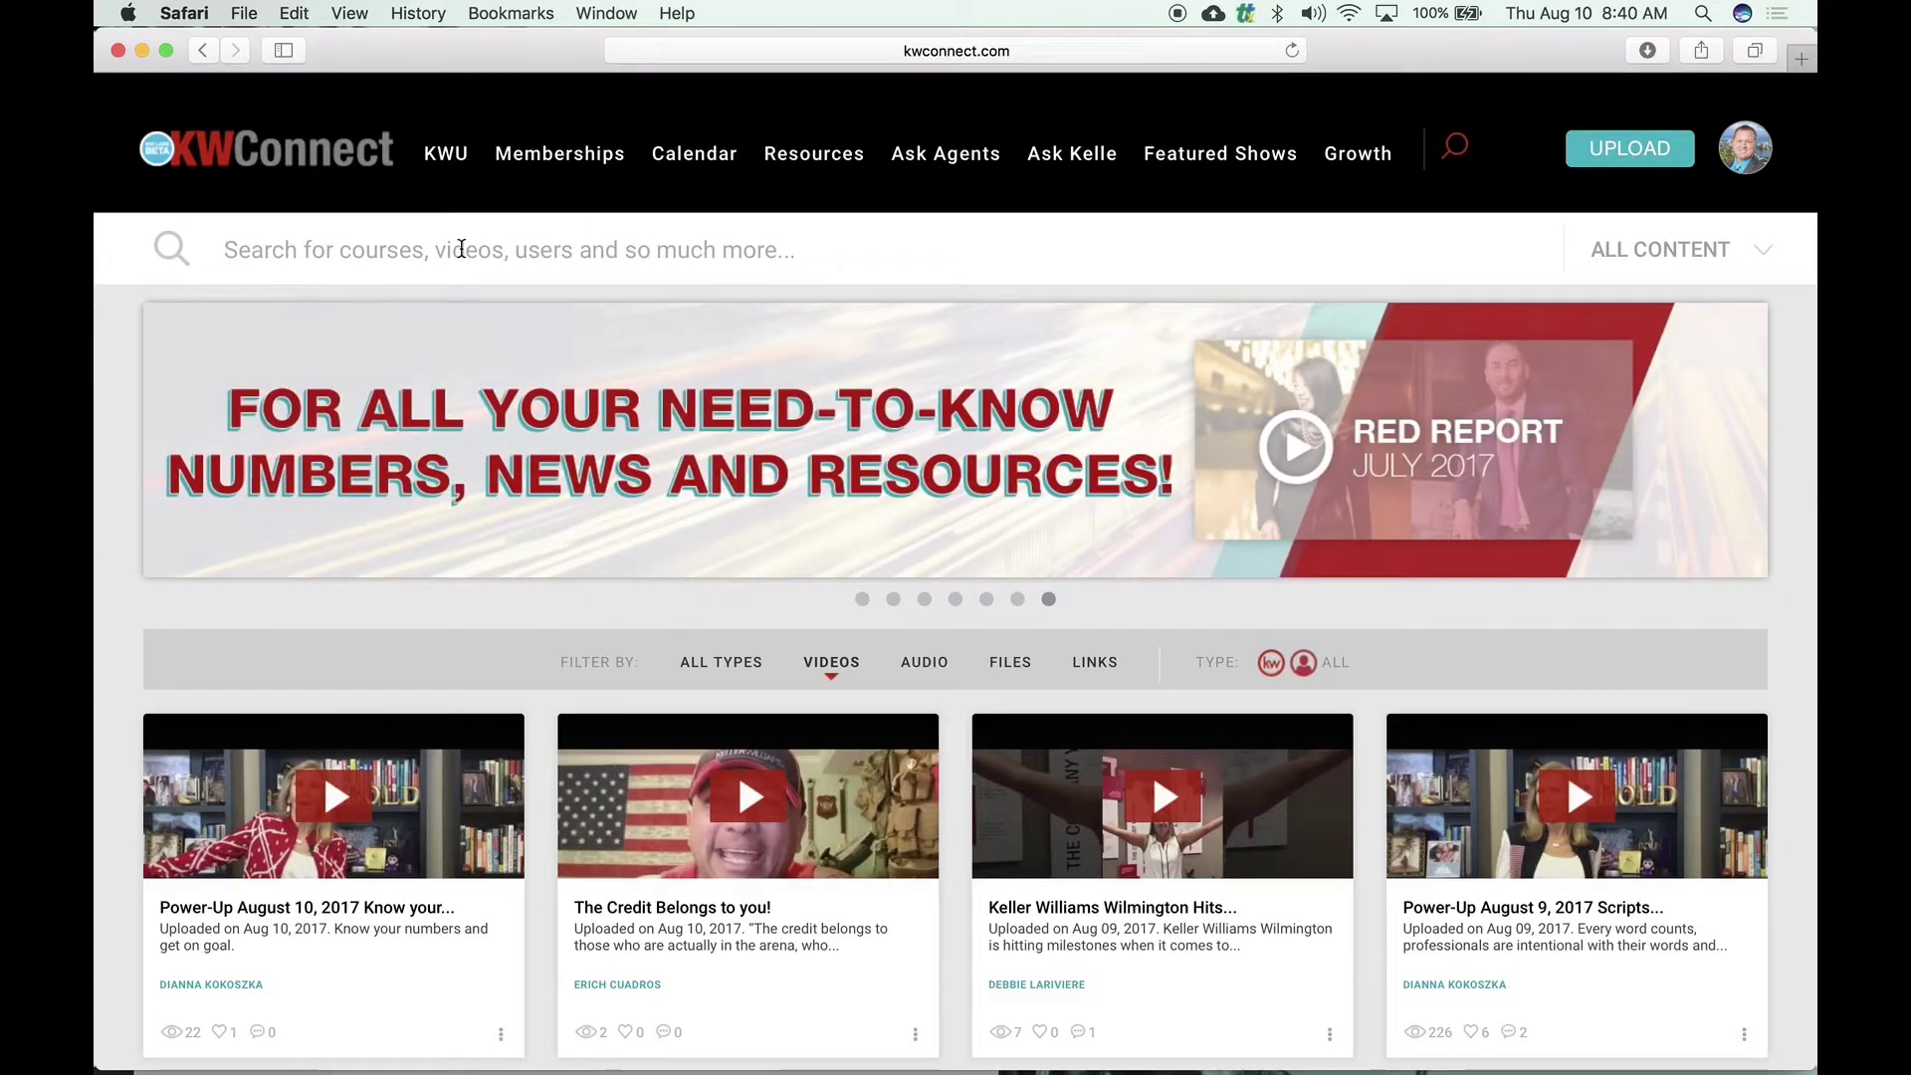
text(ignite)
key(Return)
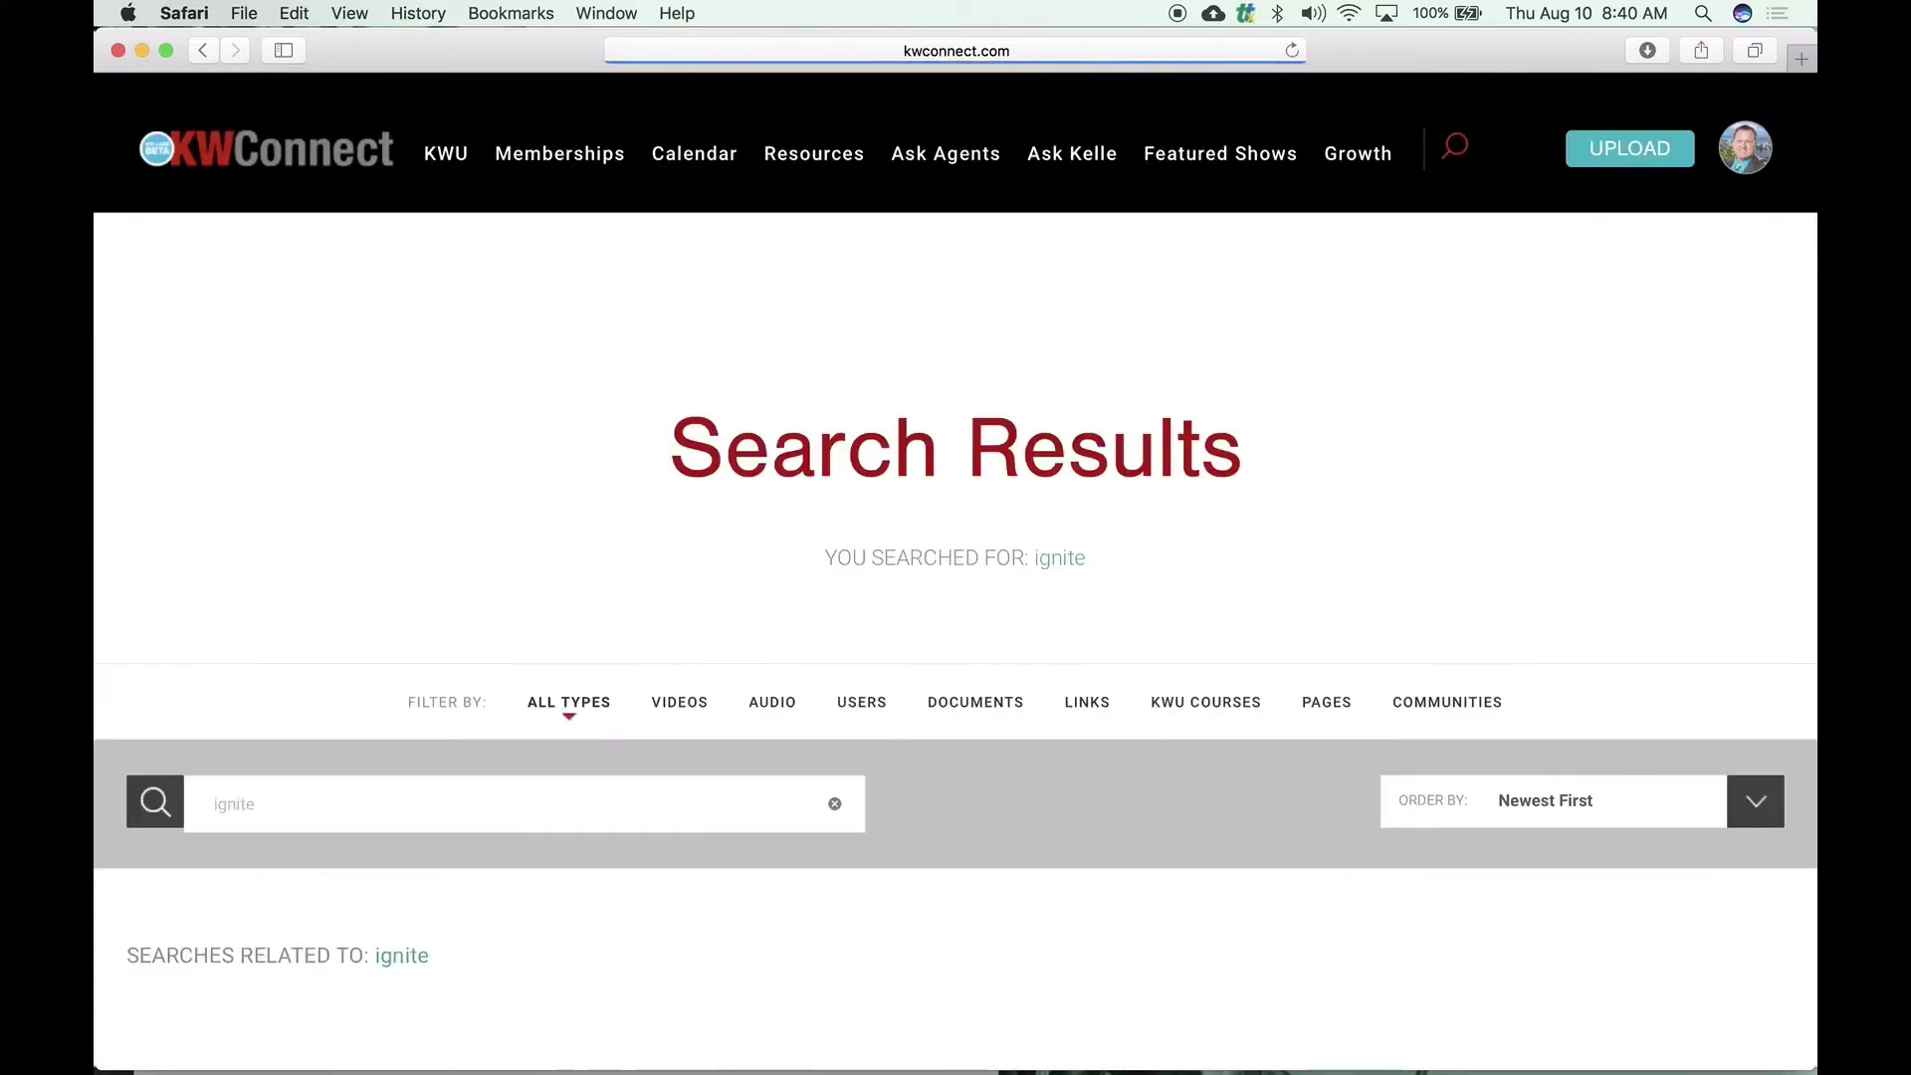
scroll(630, 515, down, 2)
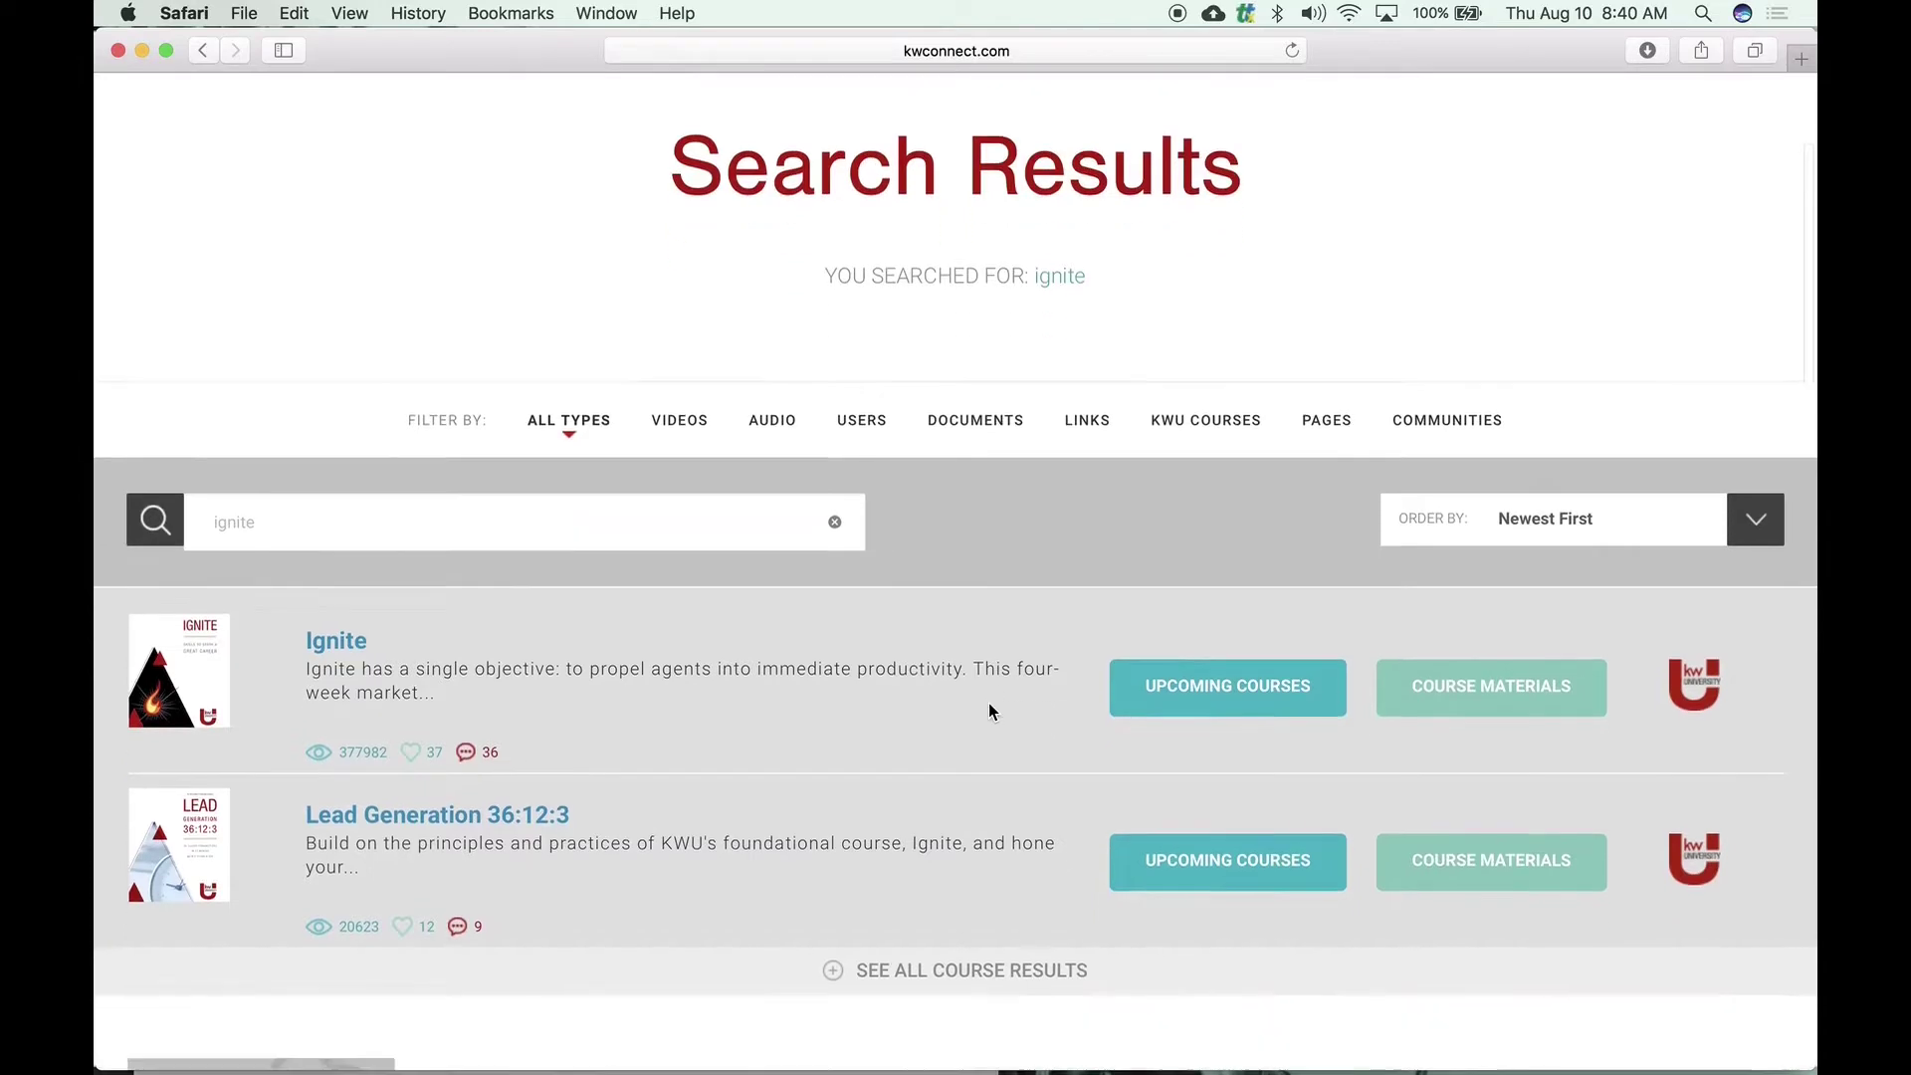
scroll(989, 711, down, 3)
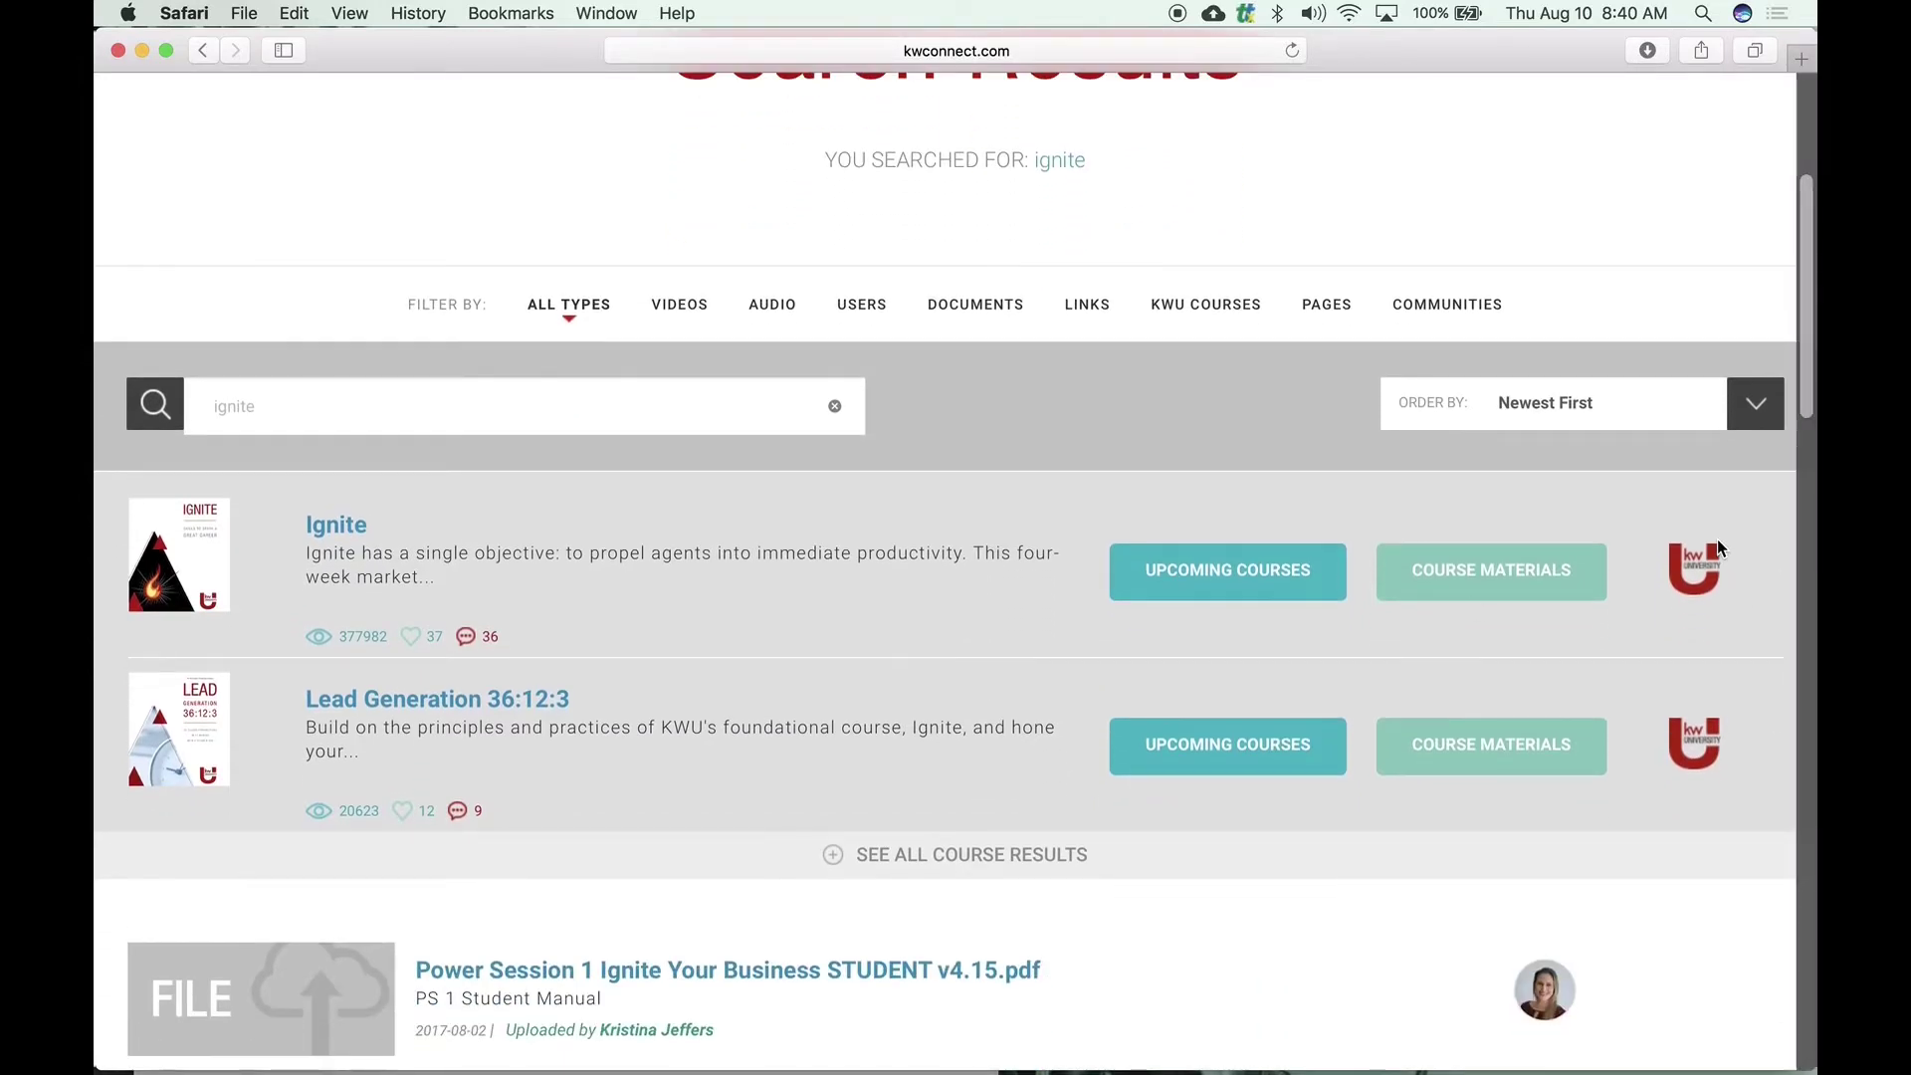
scroll(1690, 774, down, 5)
scroll(1690, 774, down, 3)
scroll(1690, 776, down, 3)
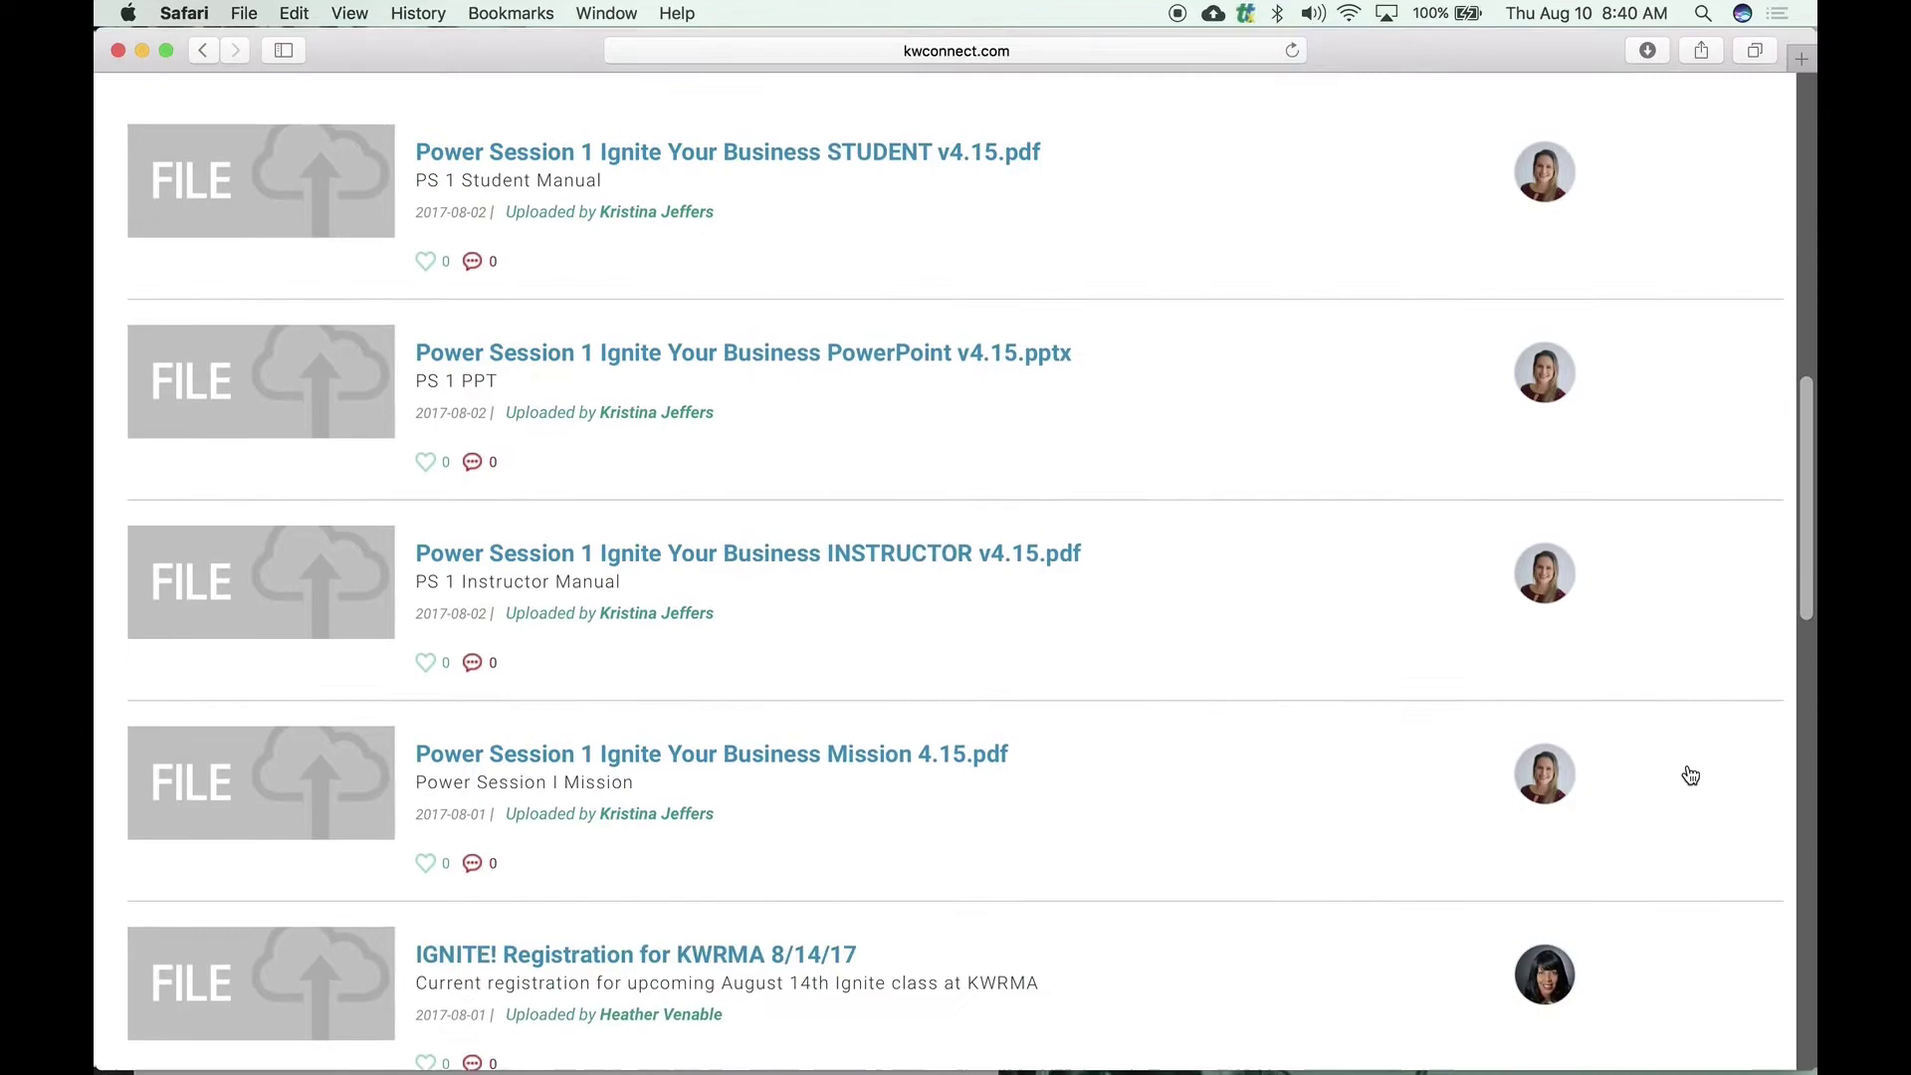
scroll(1690, 775, down, 3)
scroll(1690, 775, down, 2)
scroll(1690, 775, up, 10)
scroll(1688, 765, up, 5)
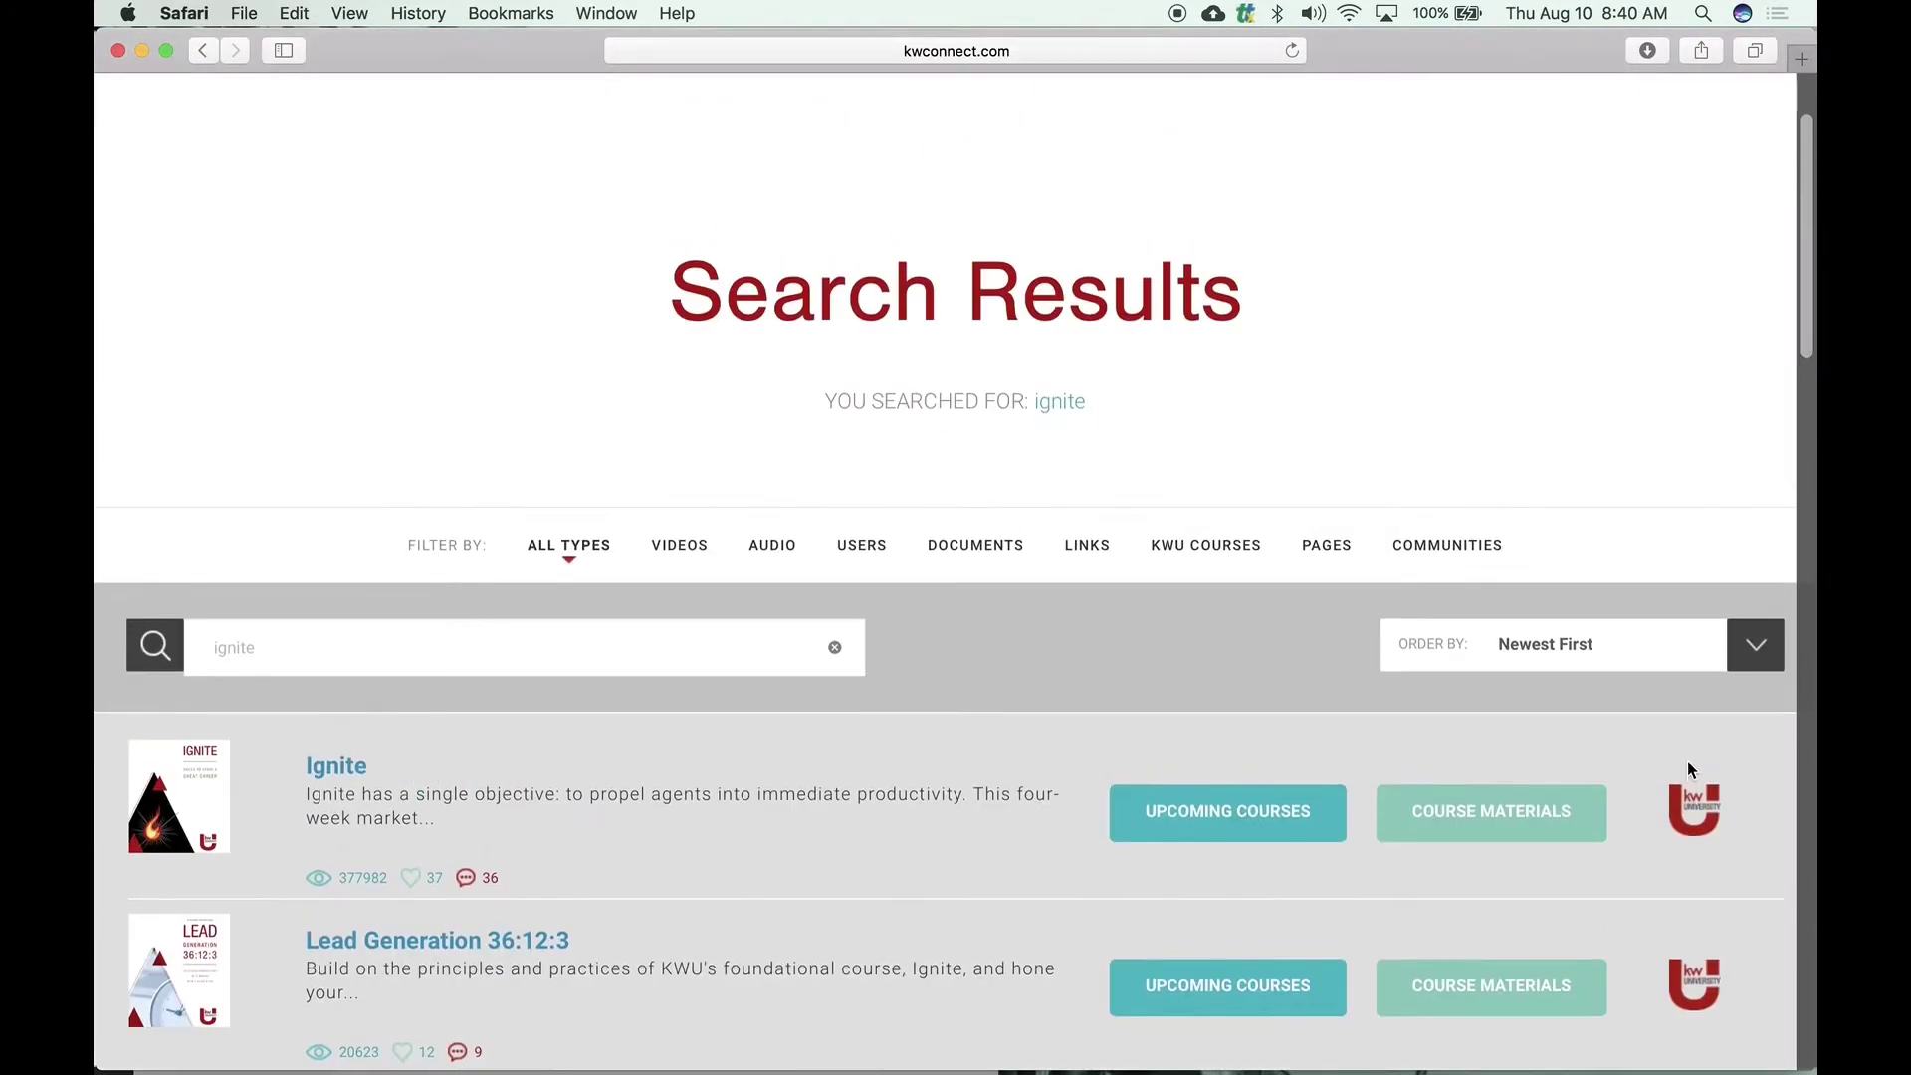
scroll(994, 589, down, 2)
scroll(995, 590, up, 5)
scroll(904, 521, up, 1)
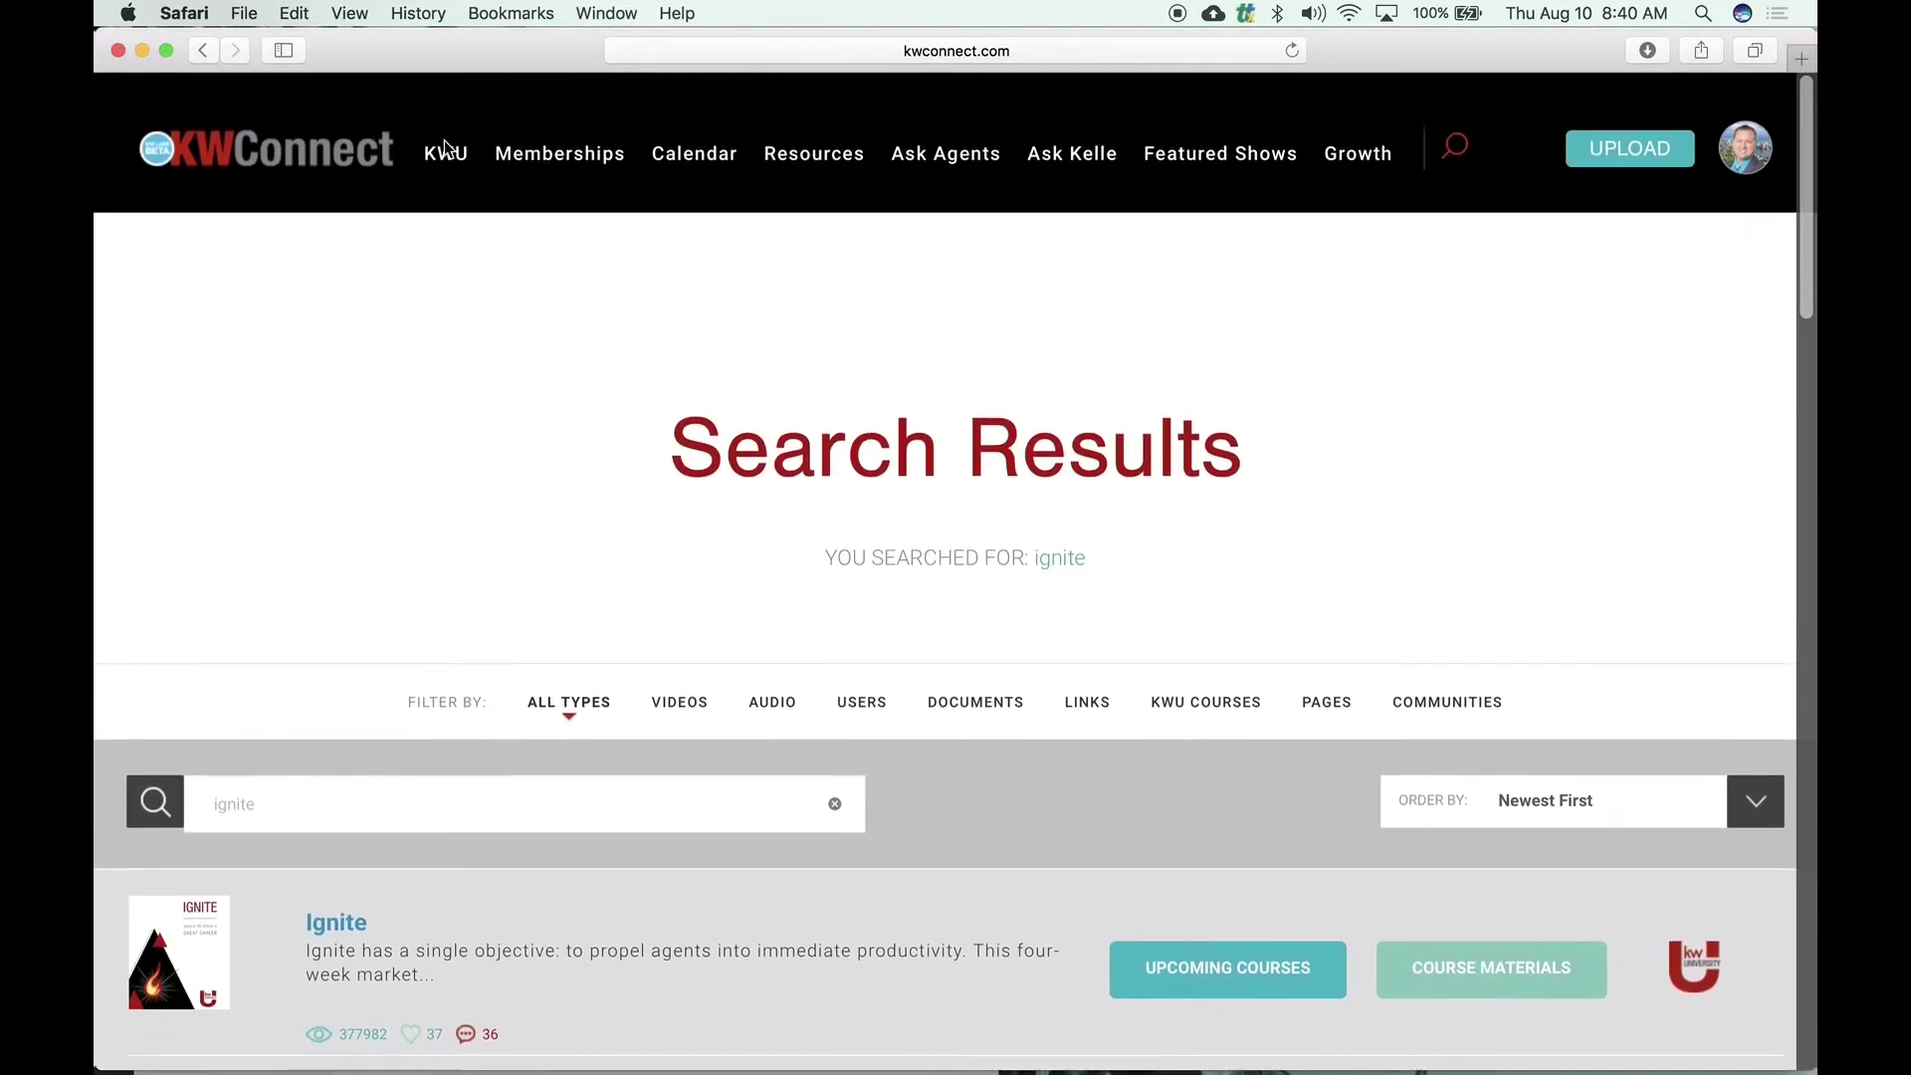
Go to the KWU course catalog from the top navigation
click(445, 169)
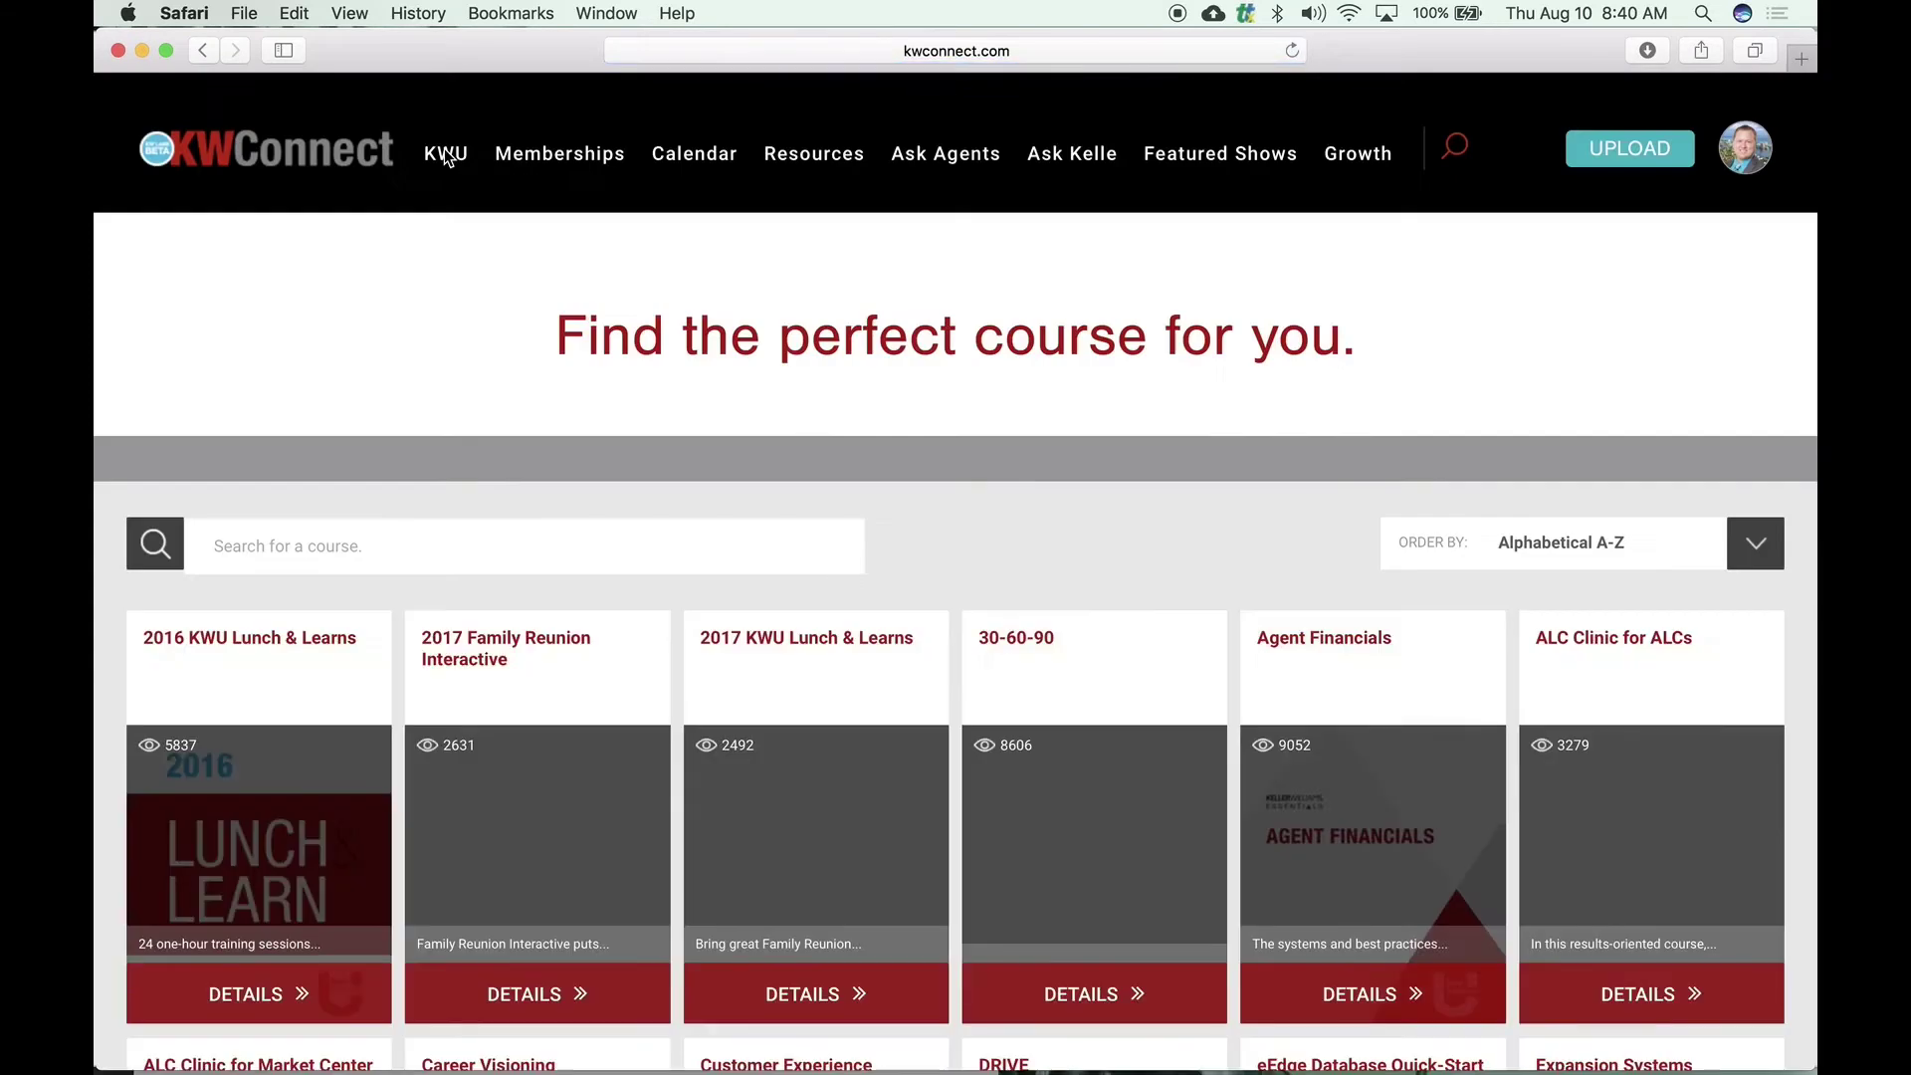
scroll(960, 534, down, 2)
scroll(960, 533, down, 5)
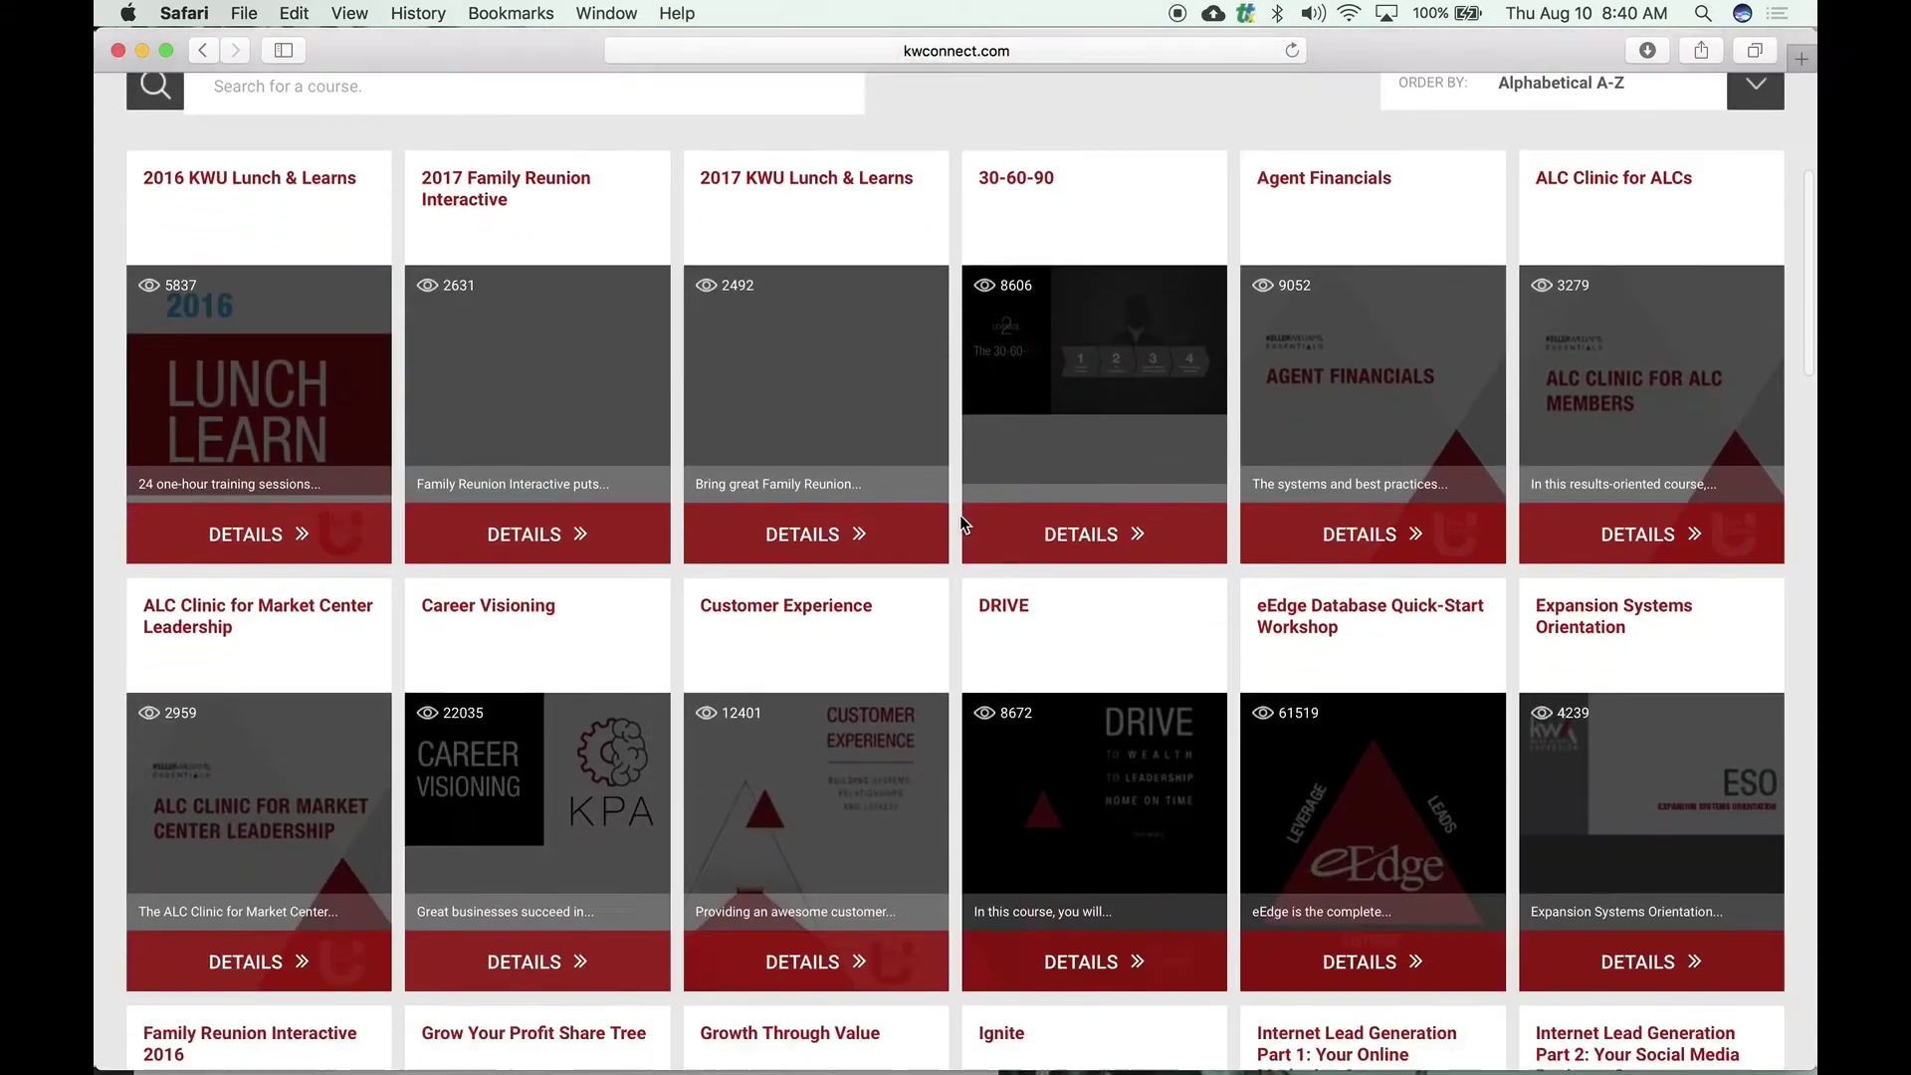
scroll(959, 437, down, 5)
scroll(960, 437, down, 3)
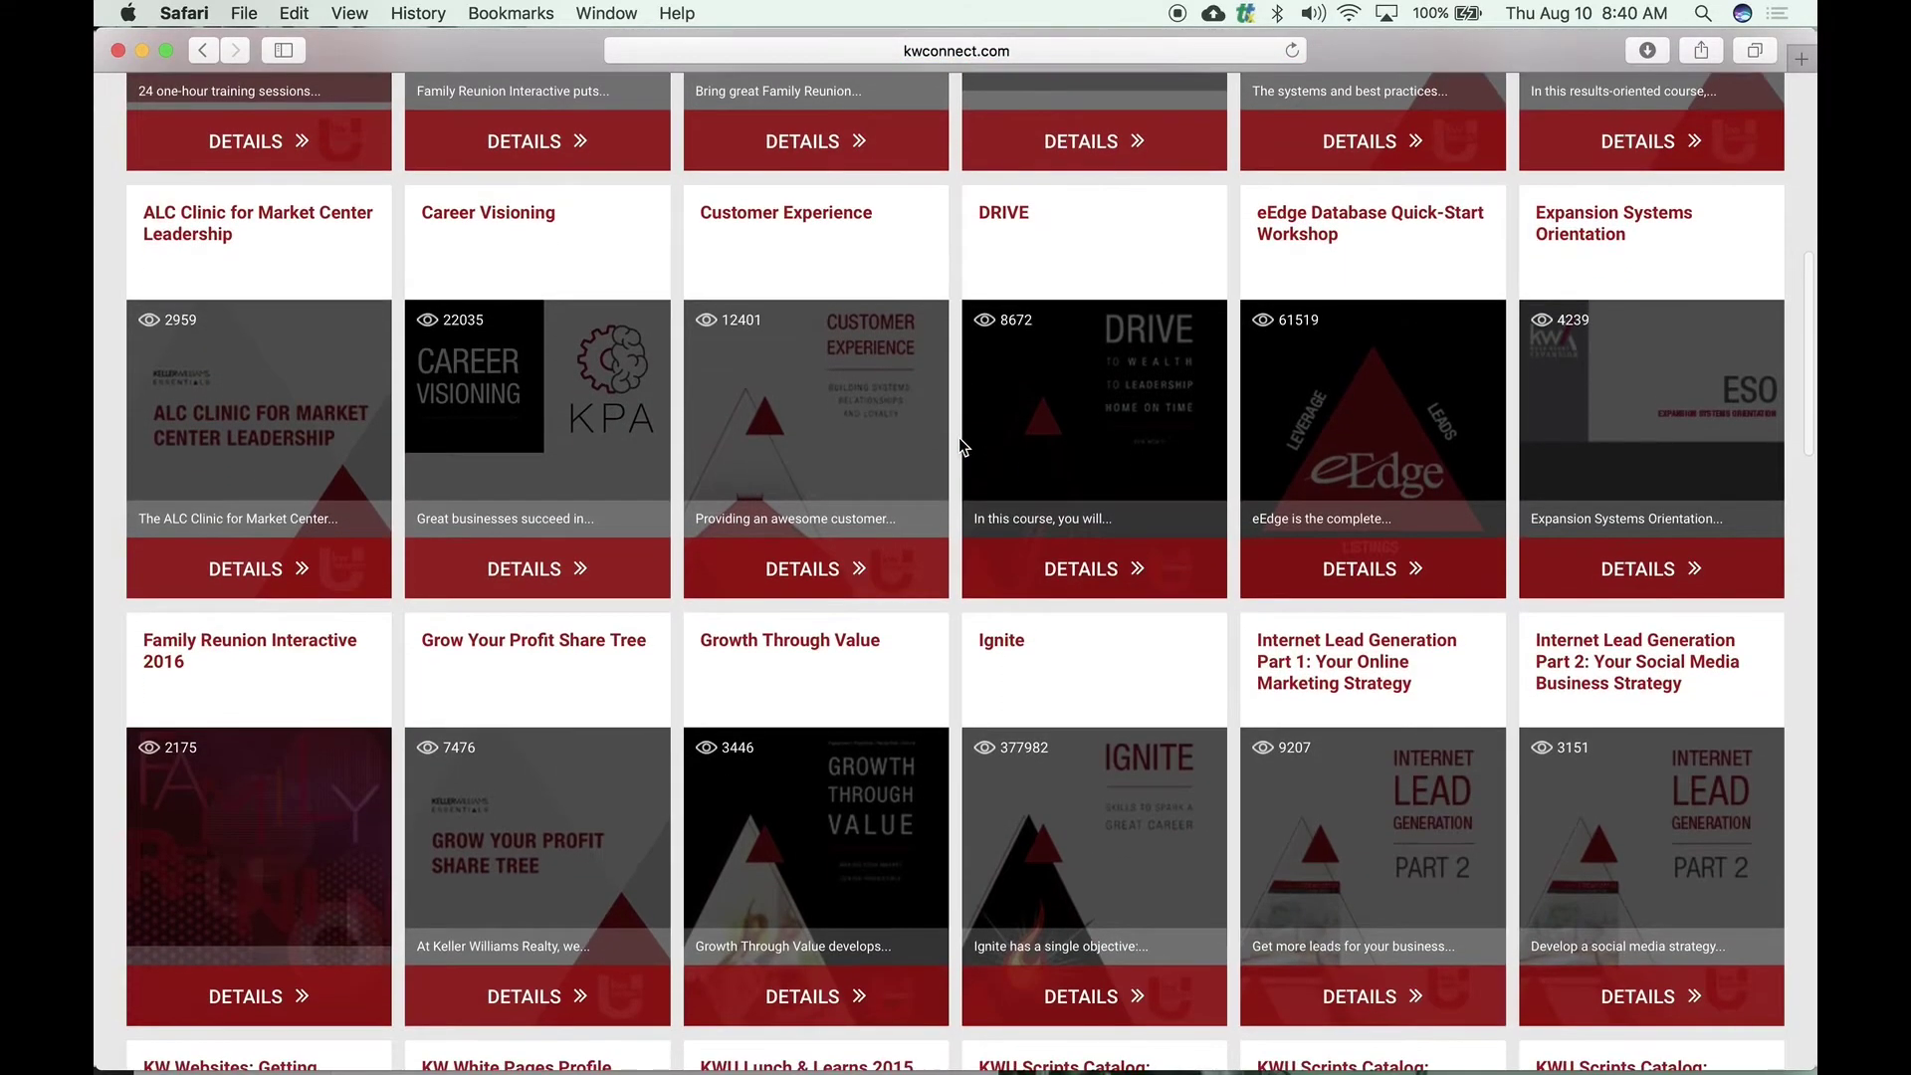
scroll(960, 438, down, 3)
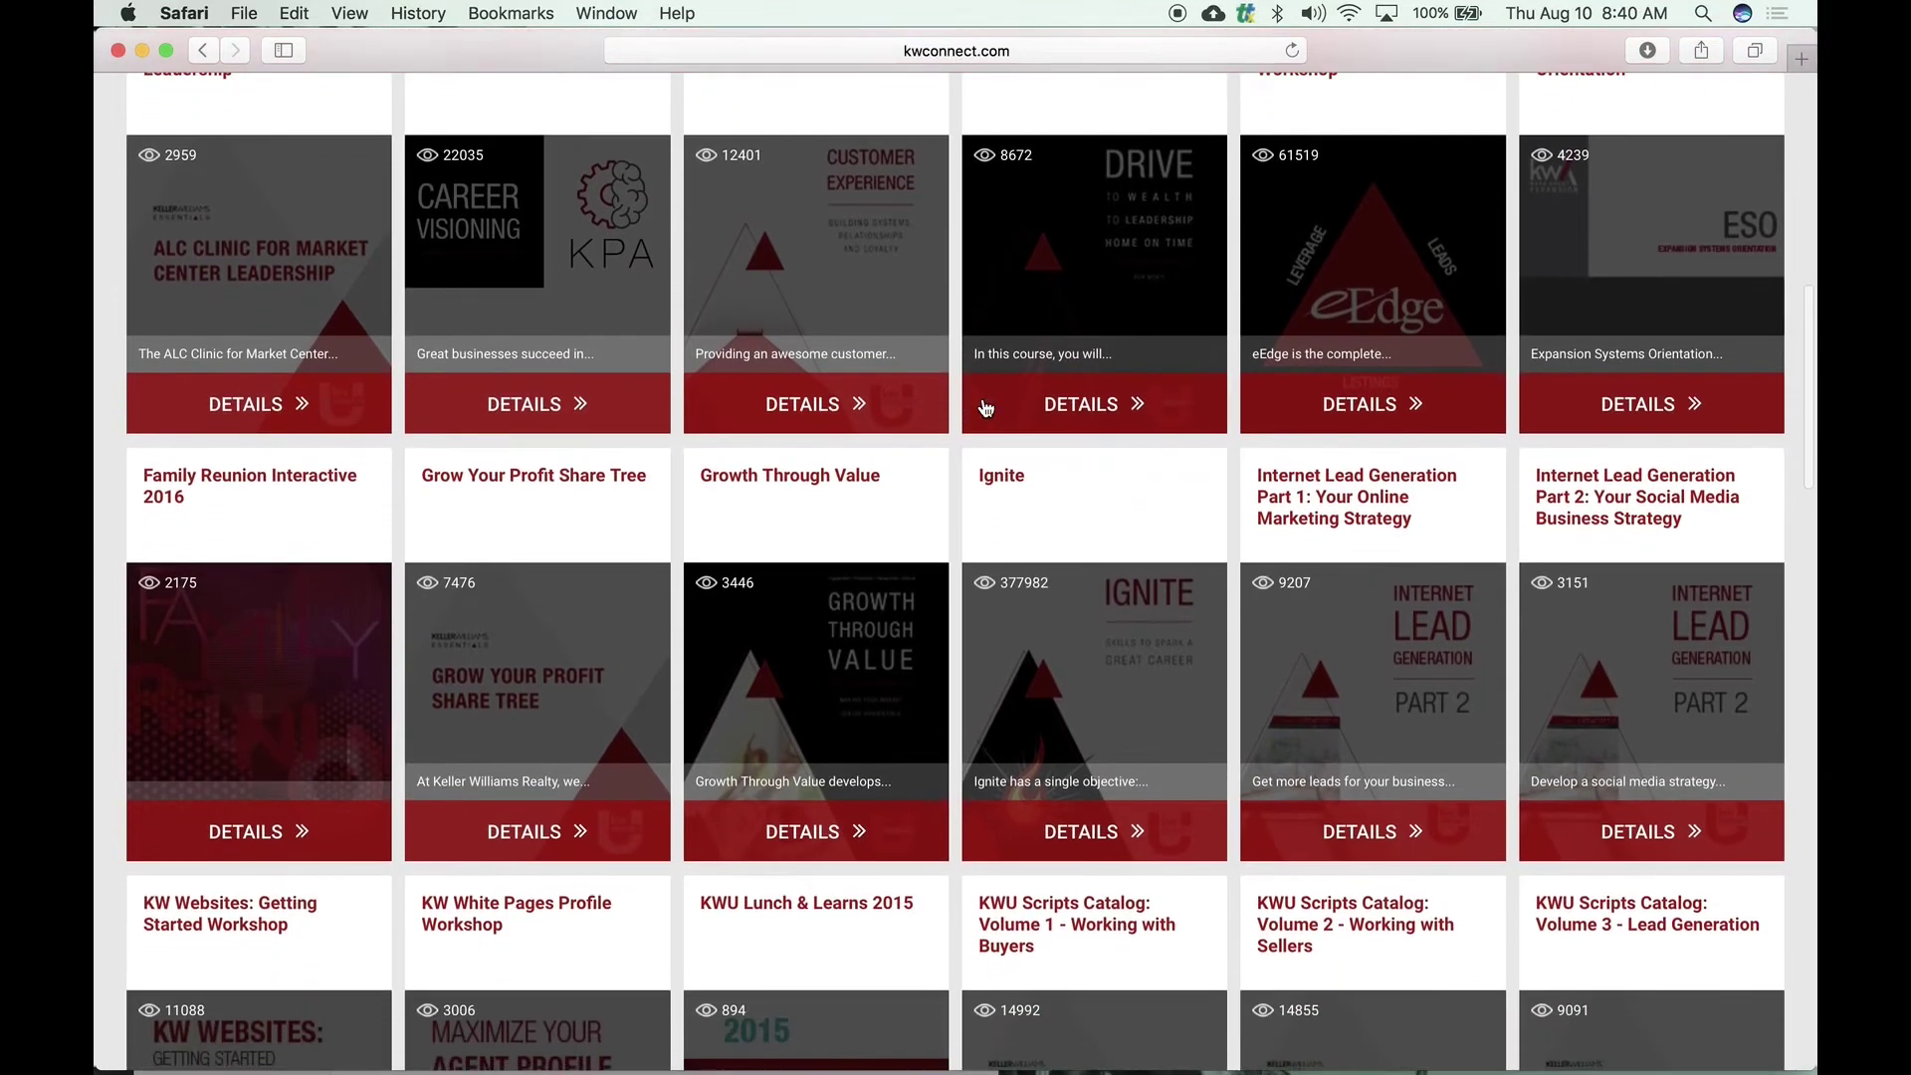
scroll(959, 438, up, 2)
scroll(1029, 545, down, 3)
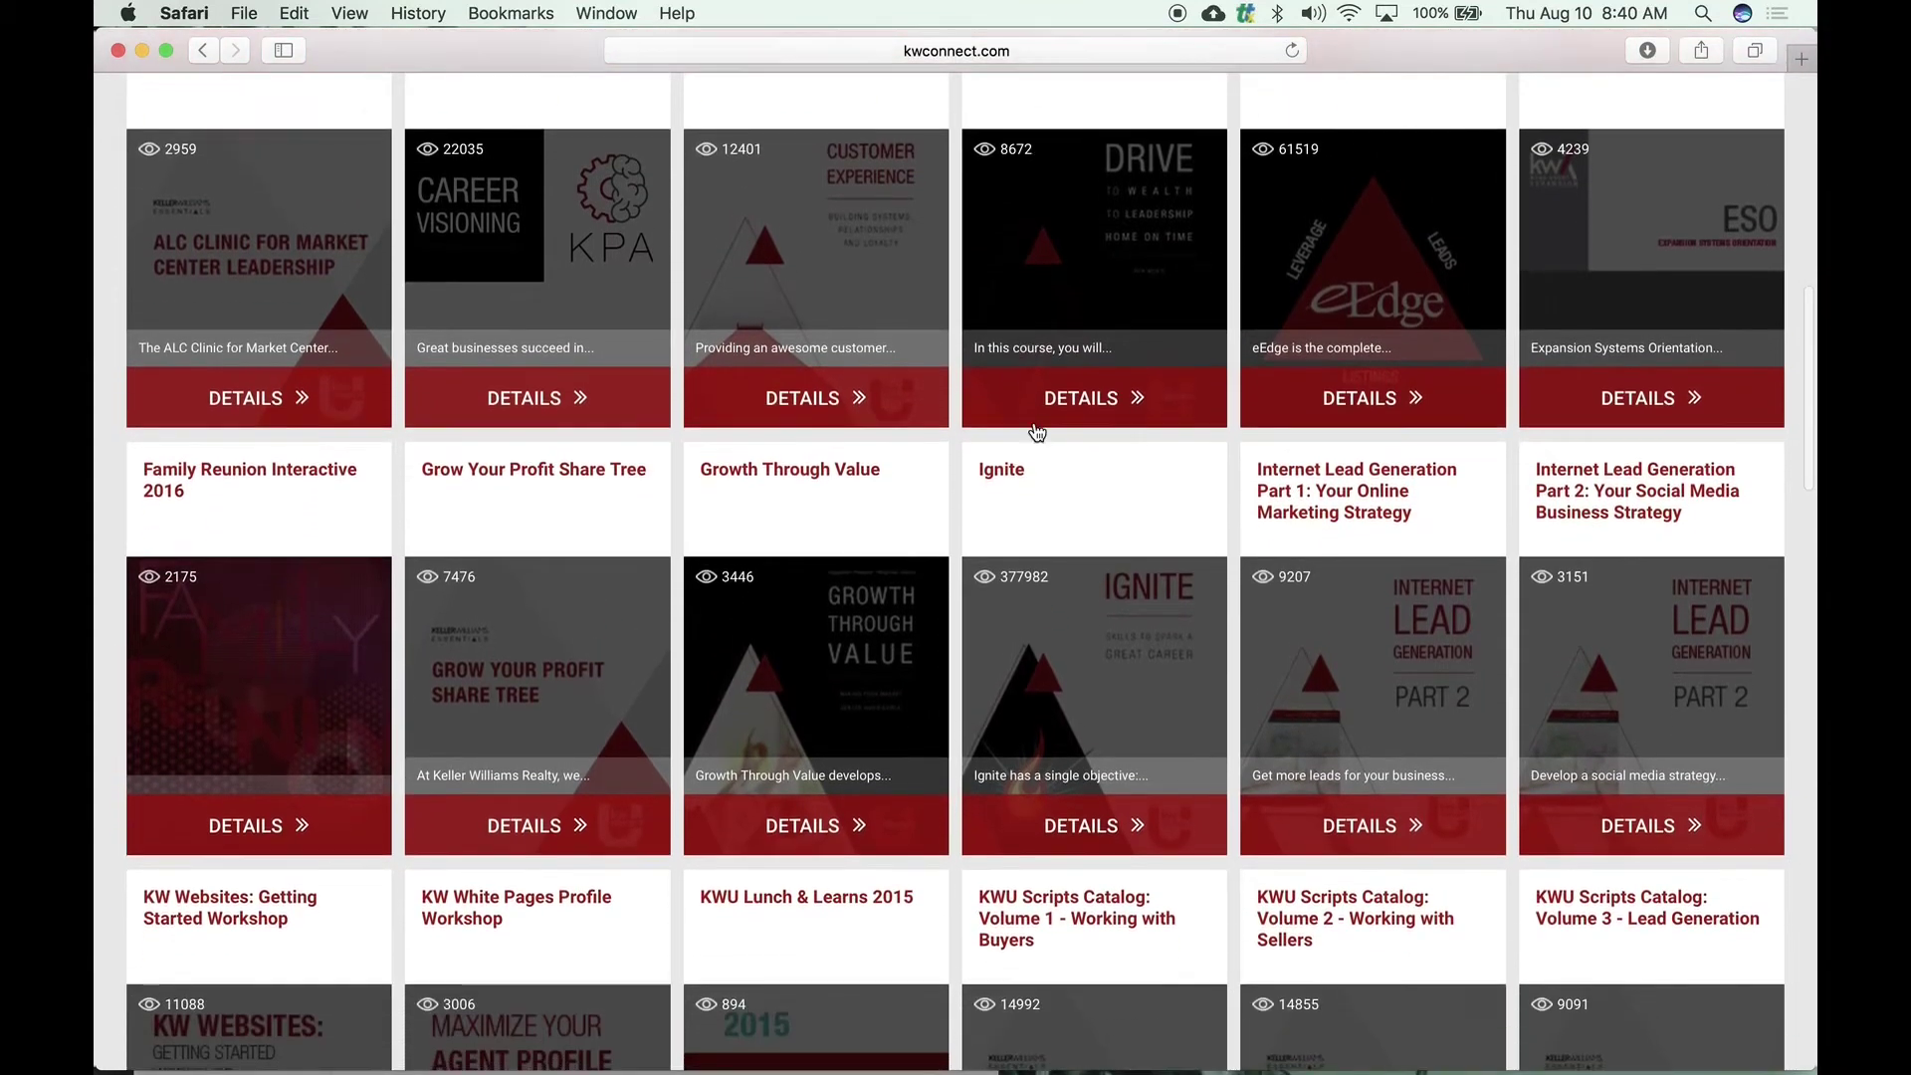
Open the Ignite course card to view its Course Info page
click(1028, 515)
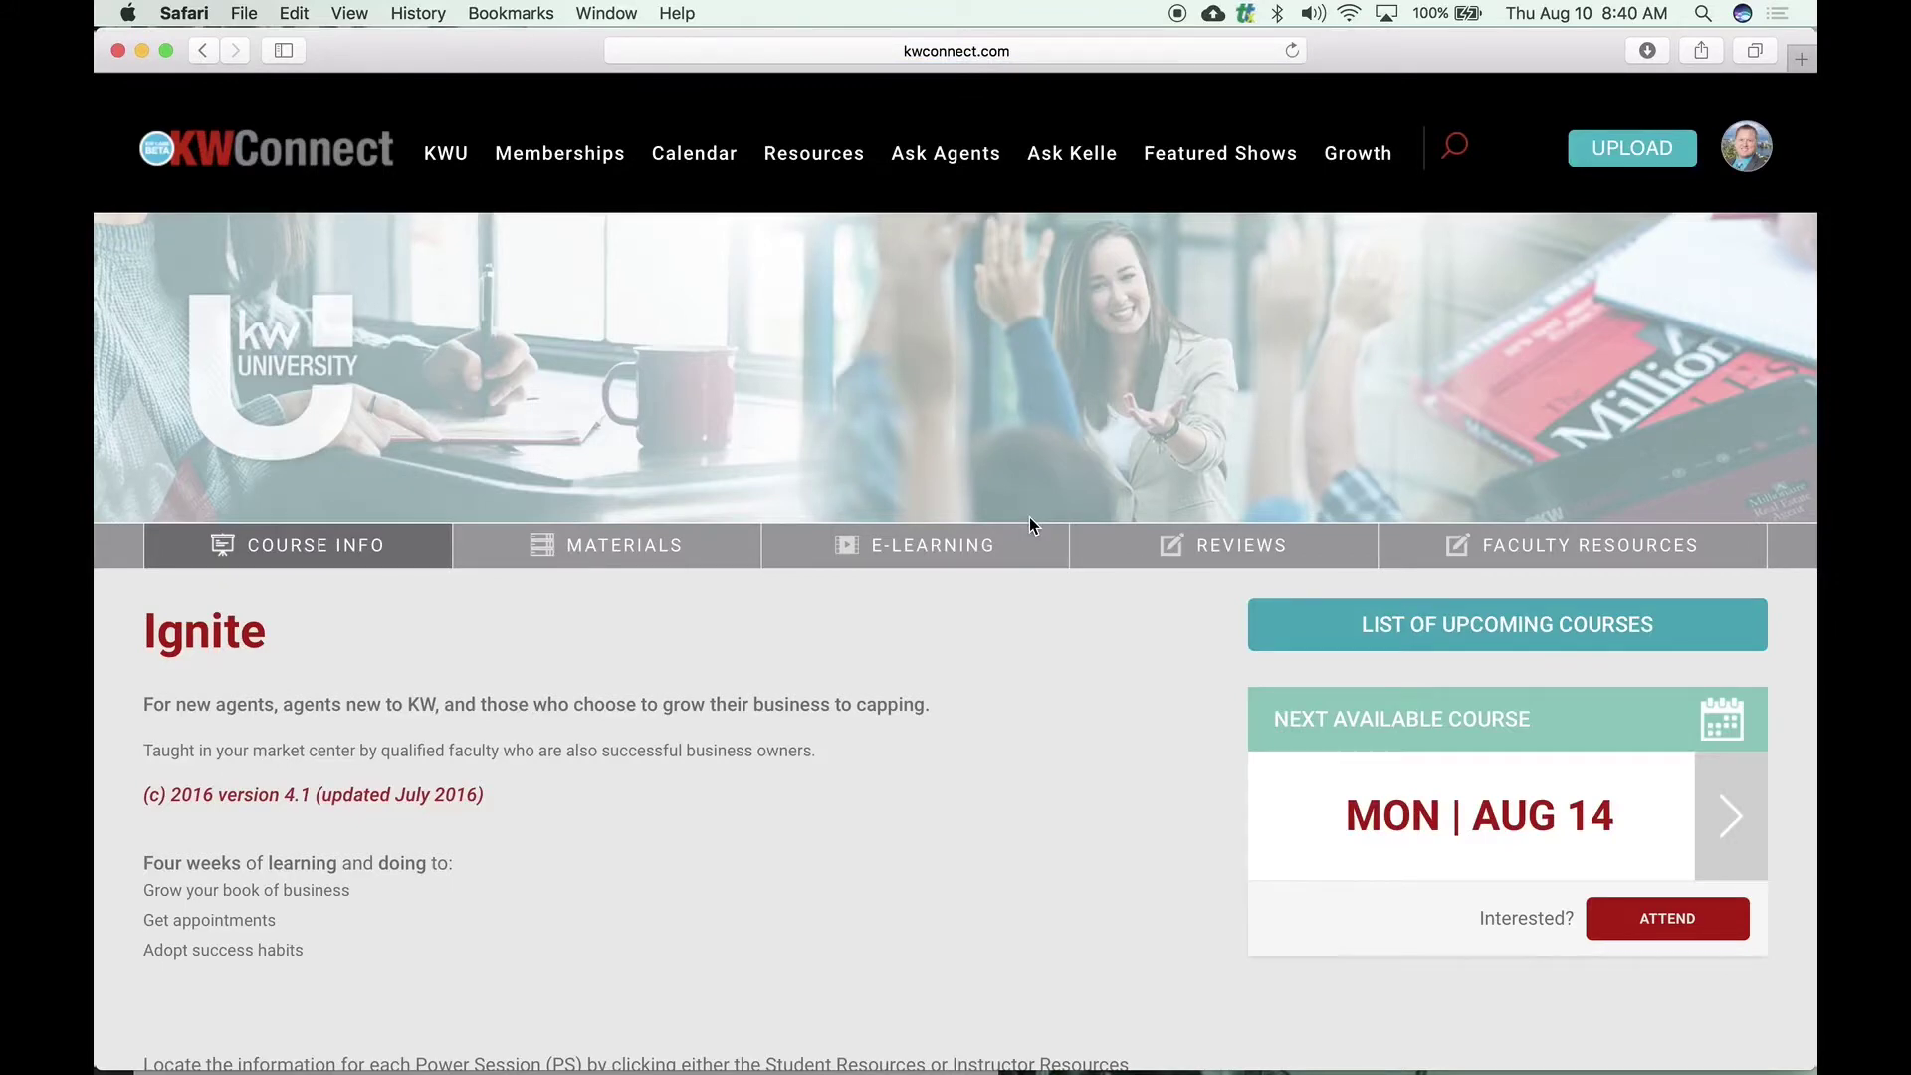
scroll(1029, 514, down, 3)
scroll(1029, 516, down, 2)
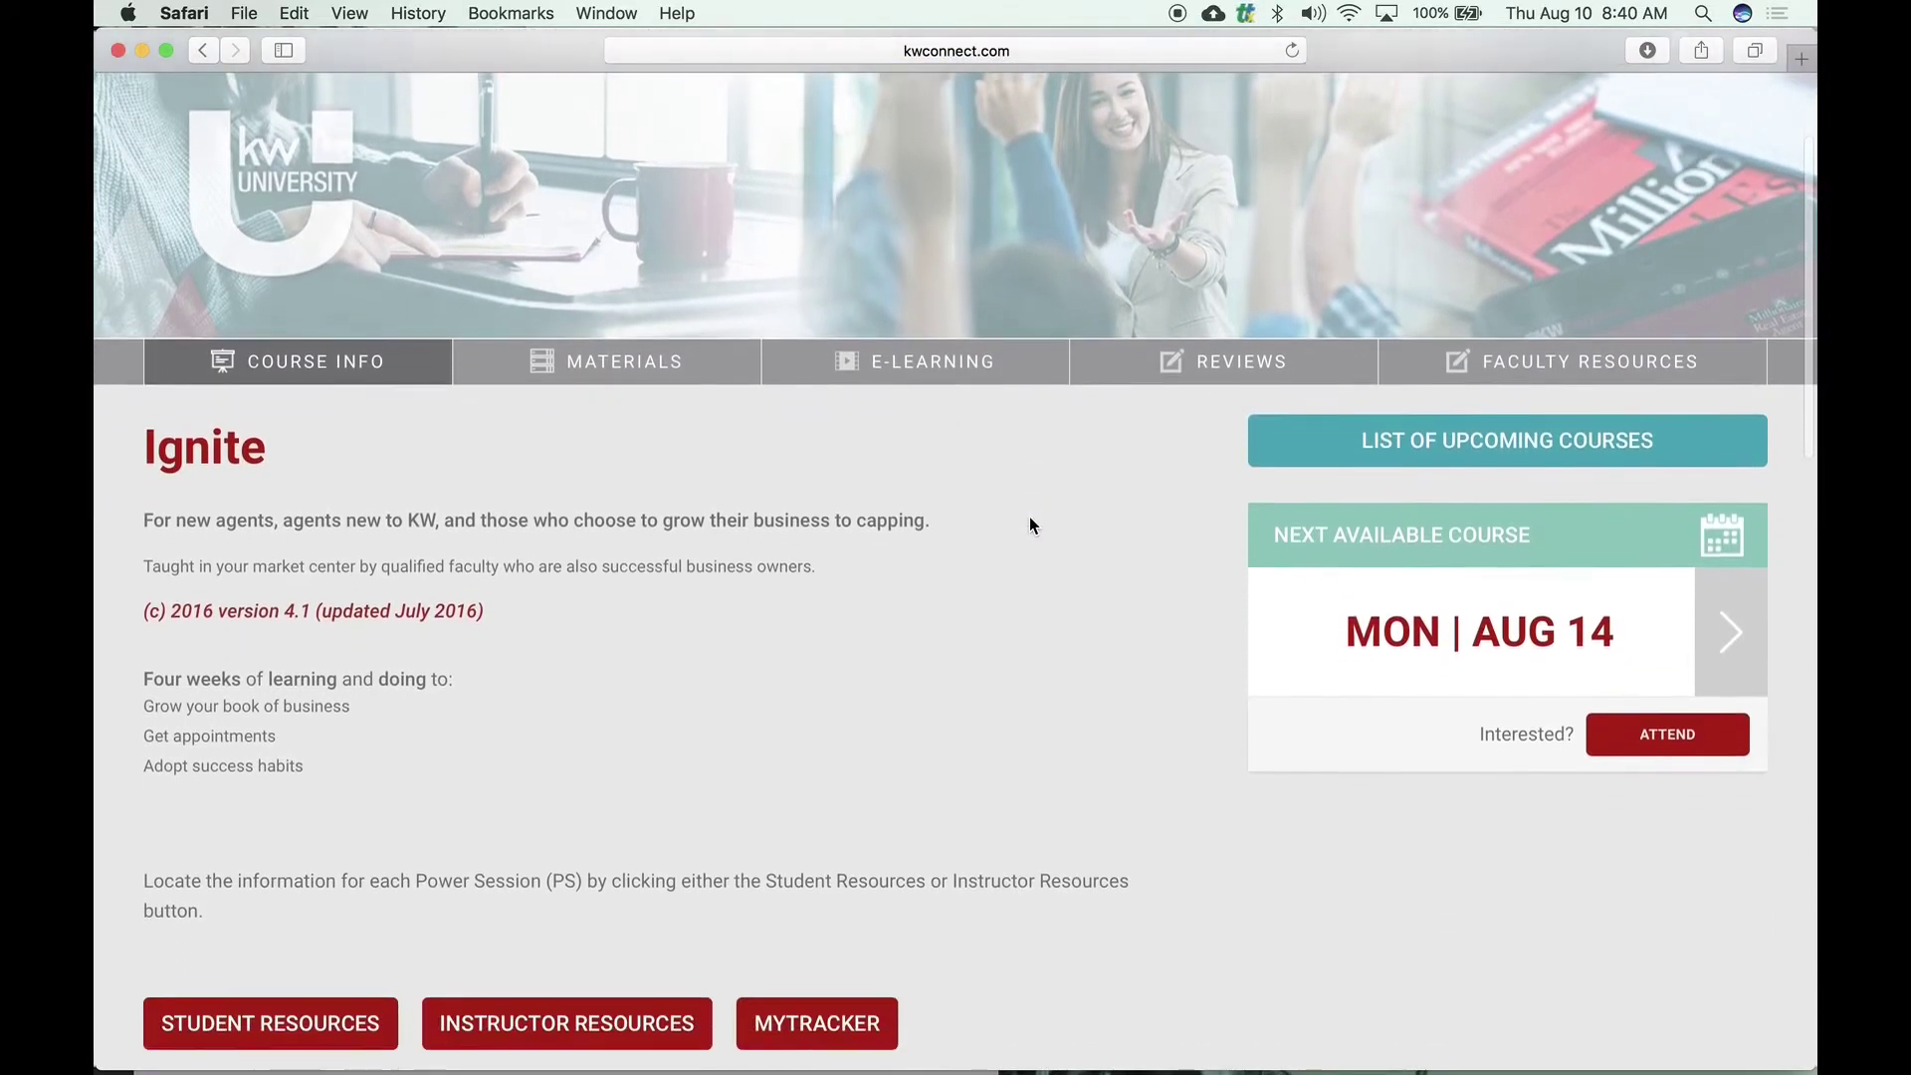
scroll(1028, 517, down, 3)
scroll(1028, 516, down, 2)
scroll(1030, 518, up, 6)
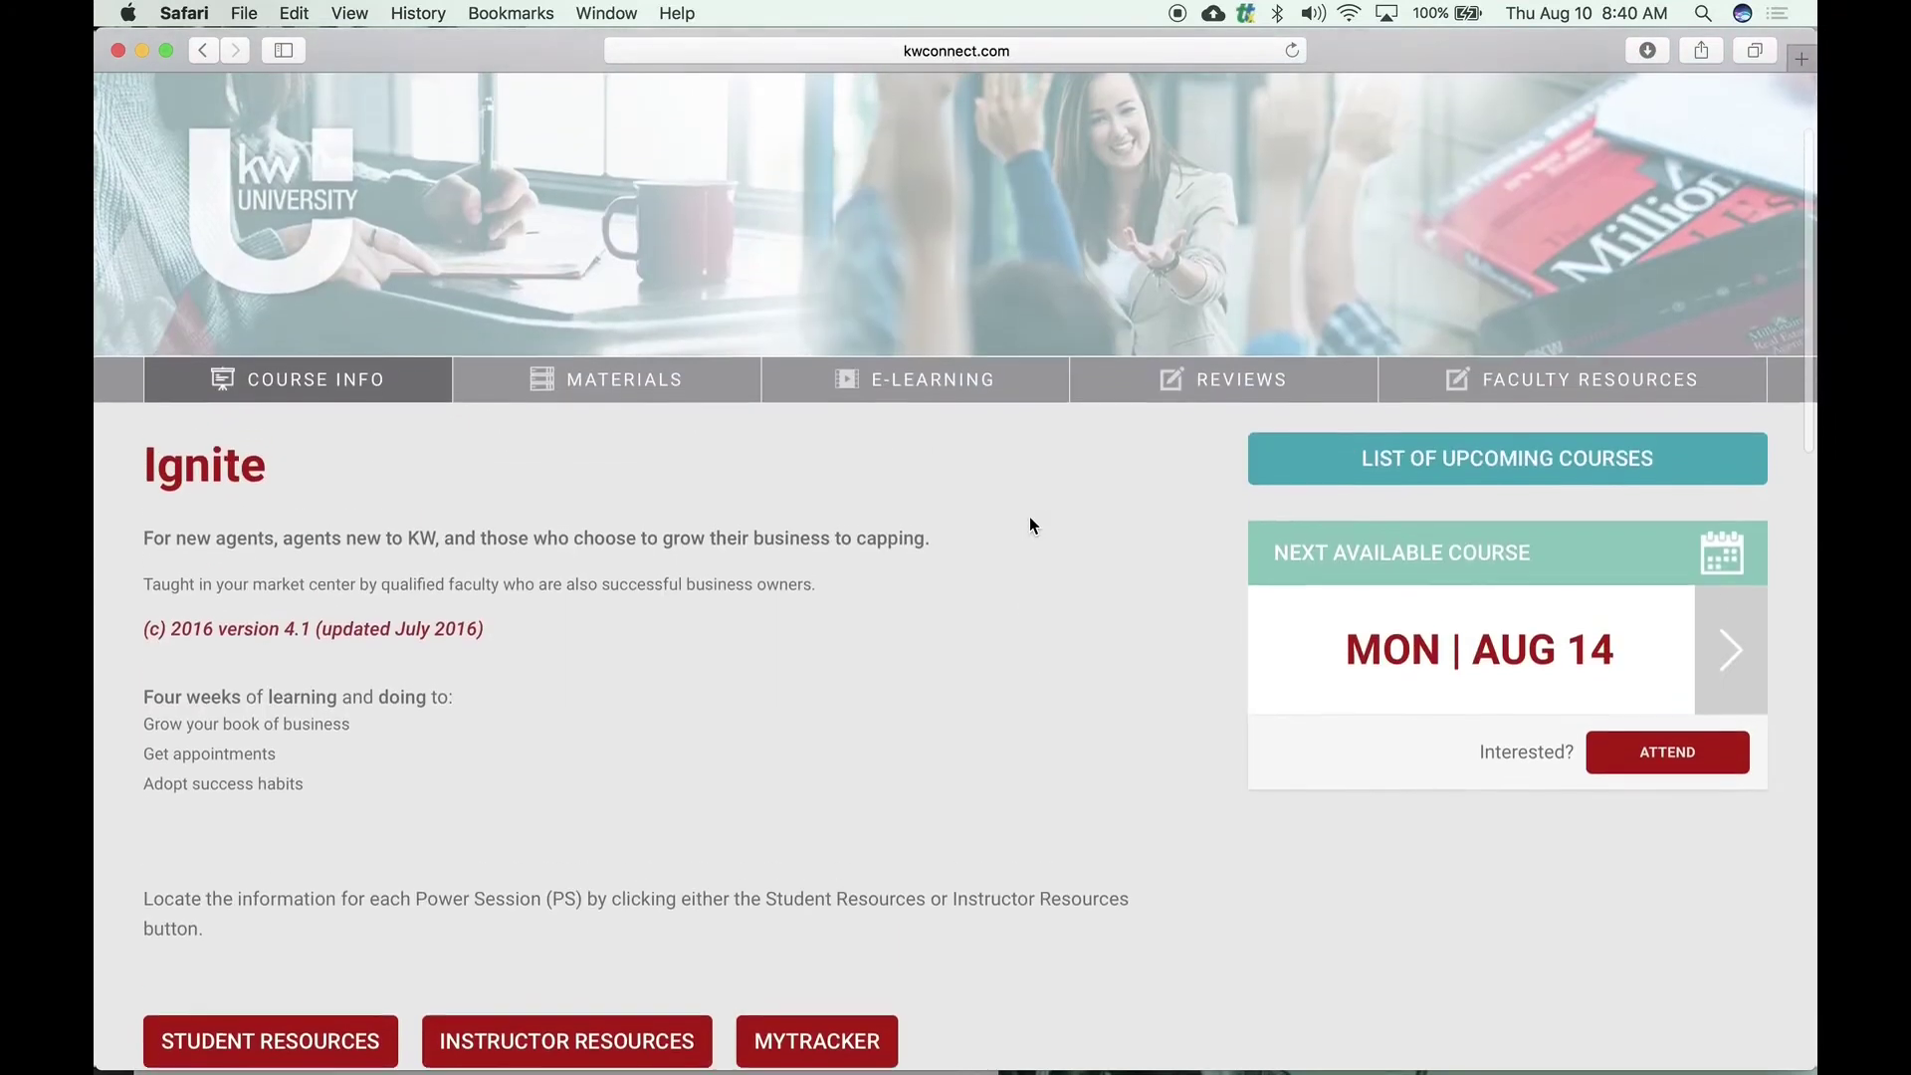
scroll(1029, 517, up, 1)
Switch the Ignite course page to its Materials tab
click(663, 388)
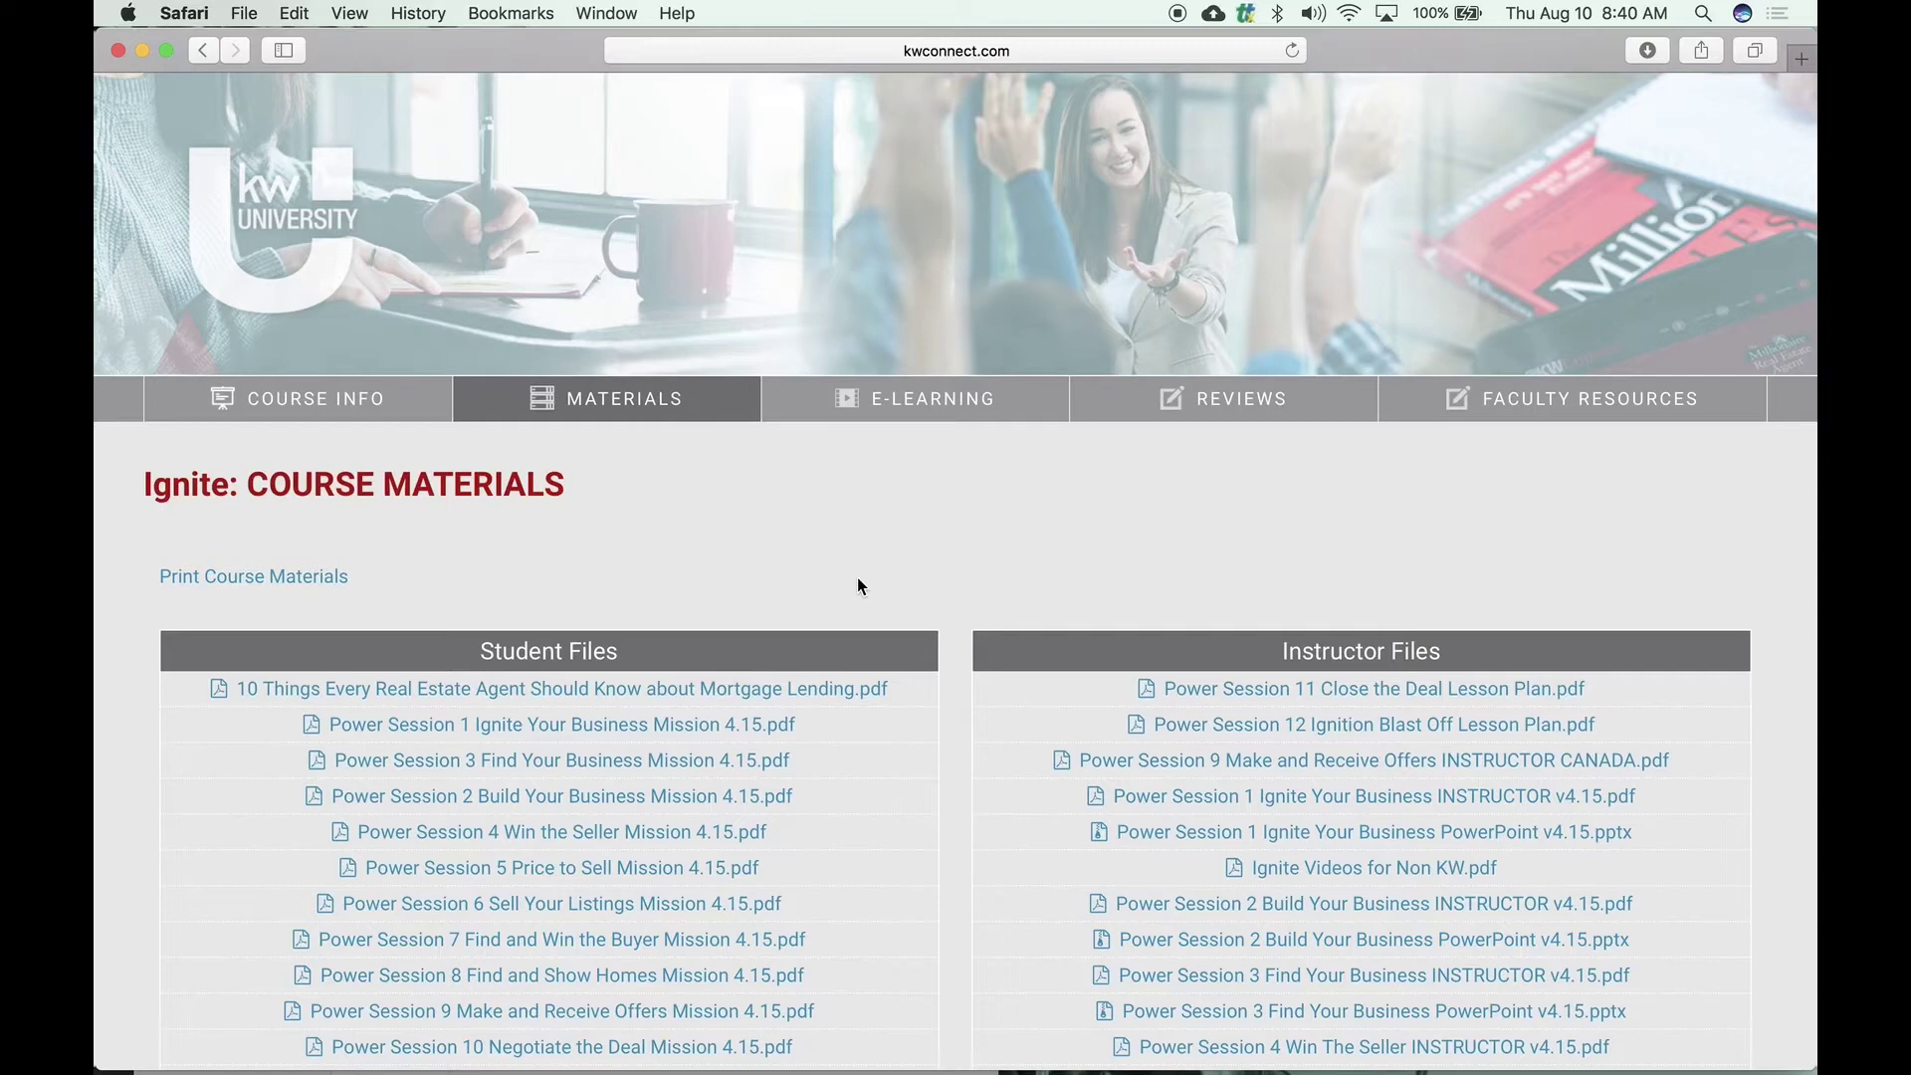
scroll(857, 579, down, 1)
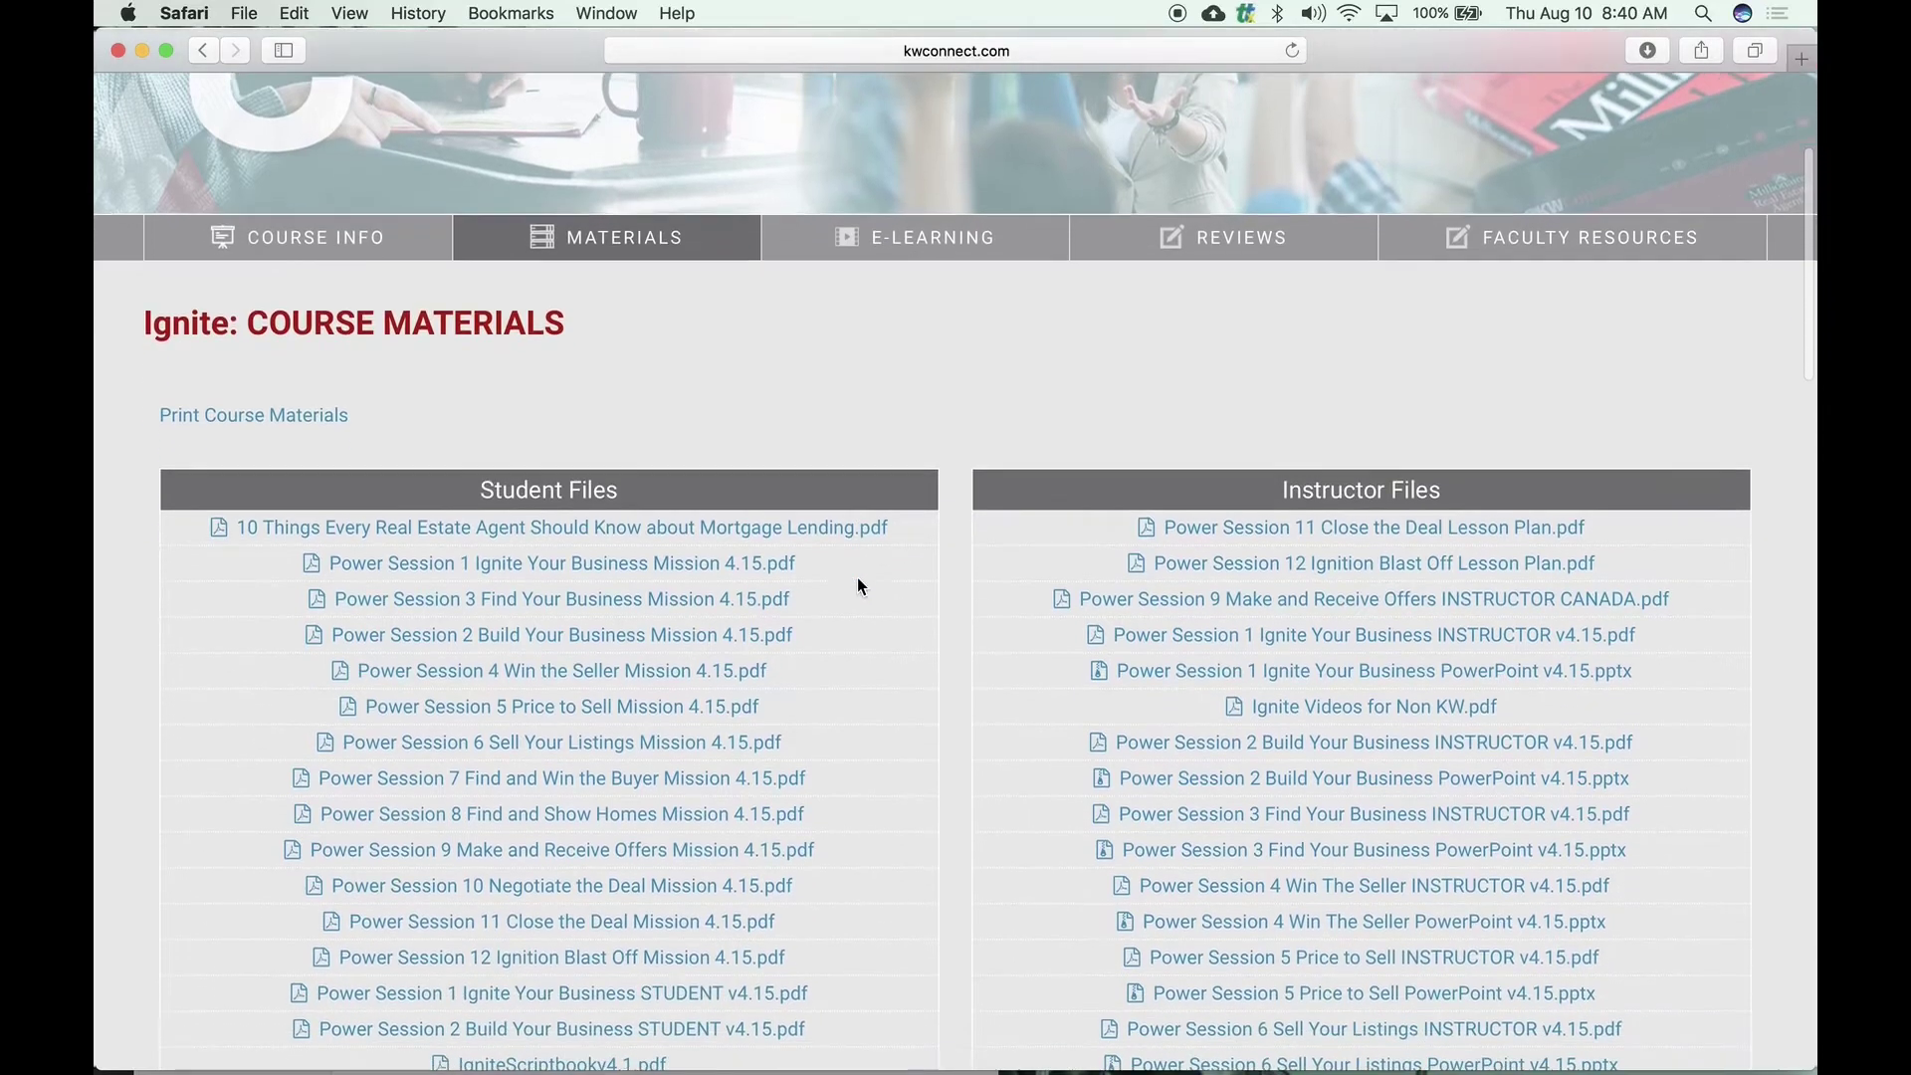
scroll(857, 578, down, 5)
scroll(858, 578, up, 3)
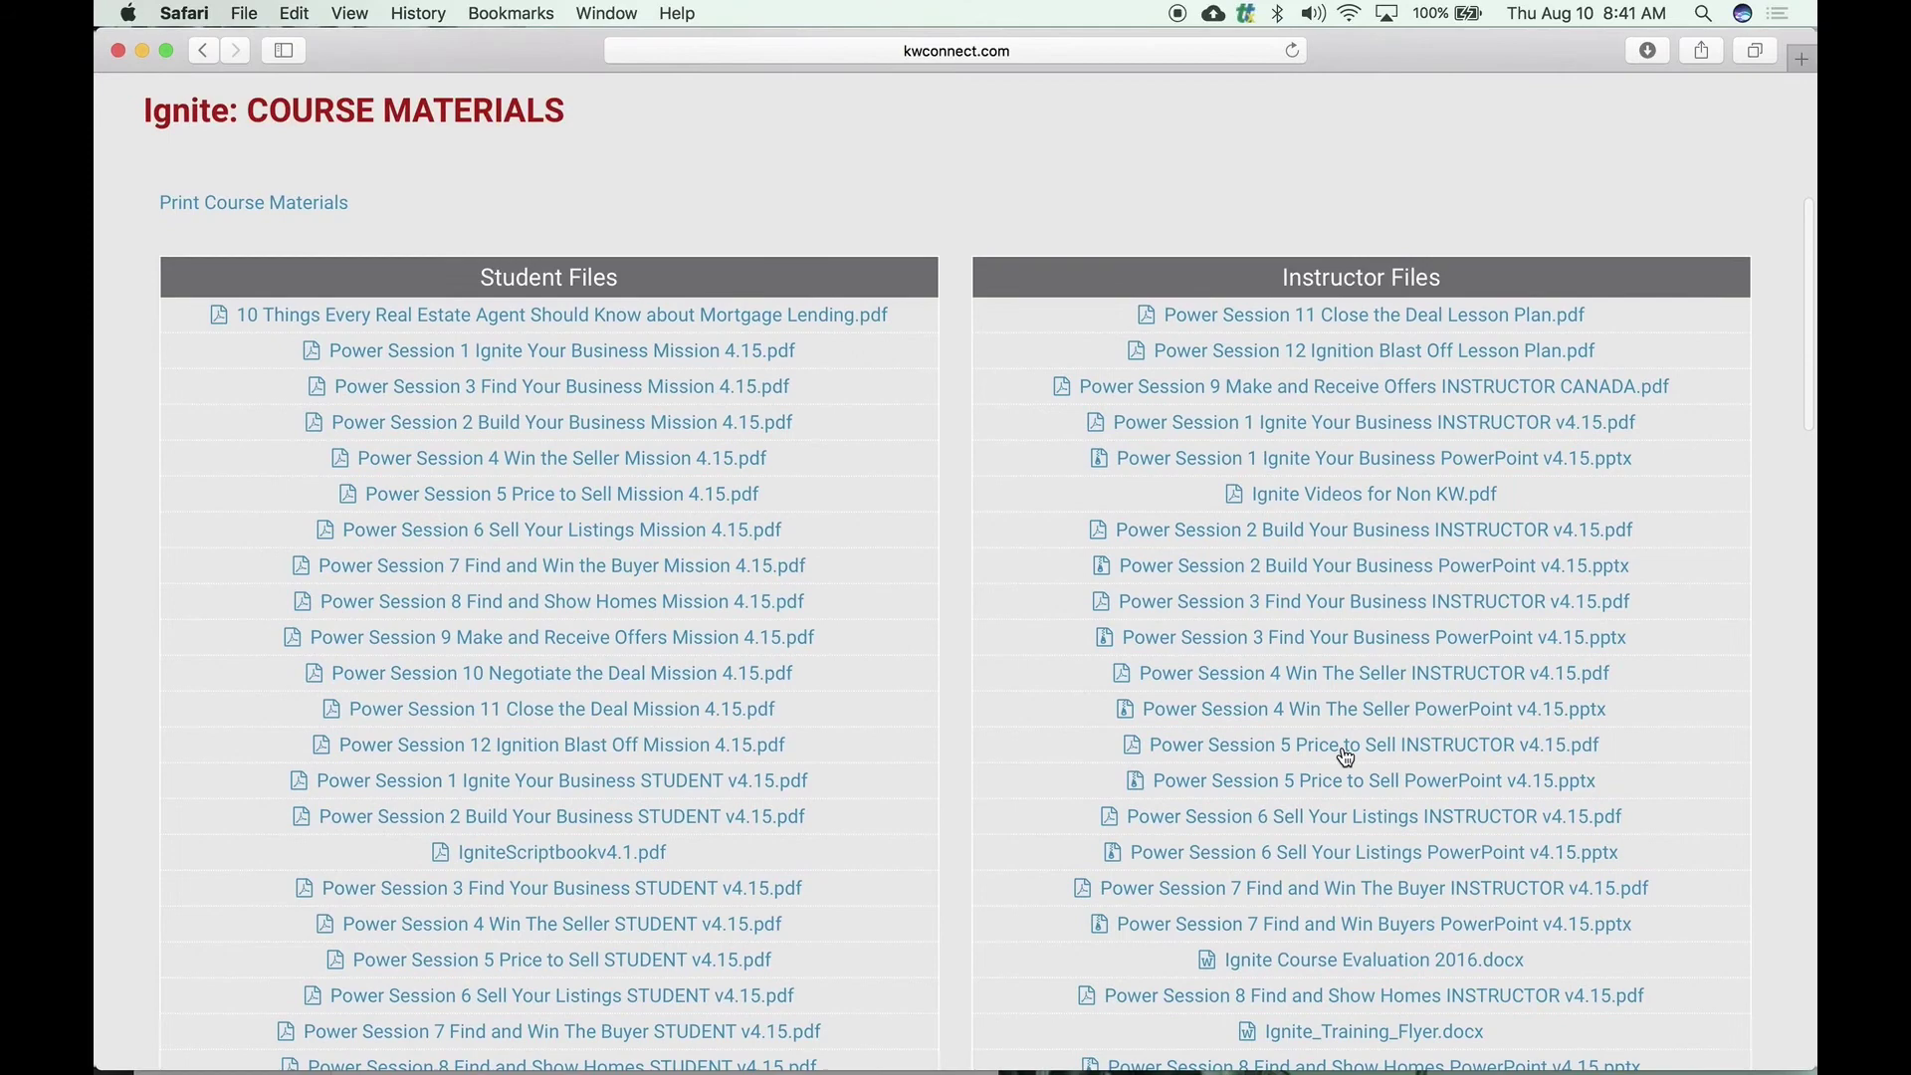
scroll(1344, 755, down, 4)
scroll(1344, 754, down, 3)
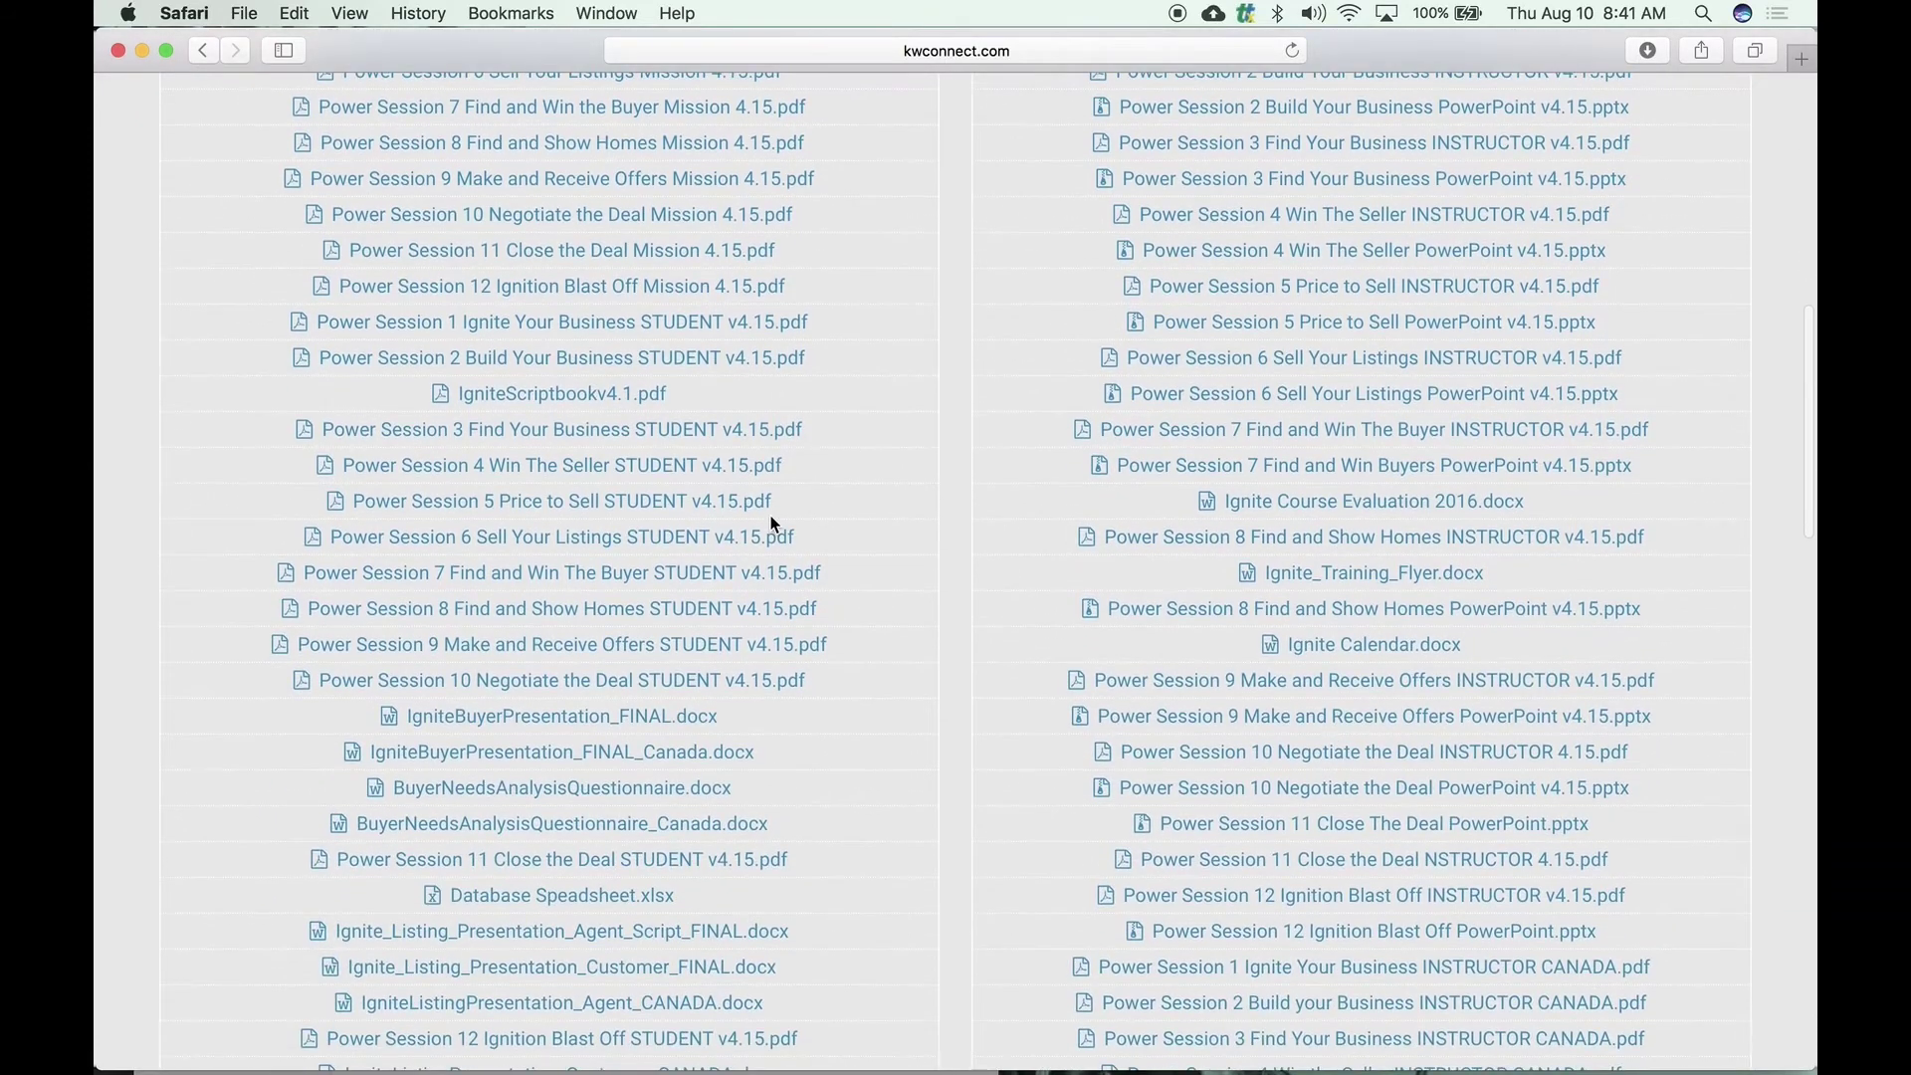
scroll(772, 522, down, 5)
scroll(771, 523, down, 3)
scroll(771, 523, down, 5)
scroll(772, 523, down, 5)
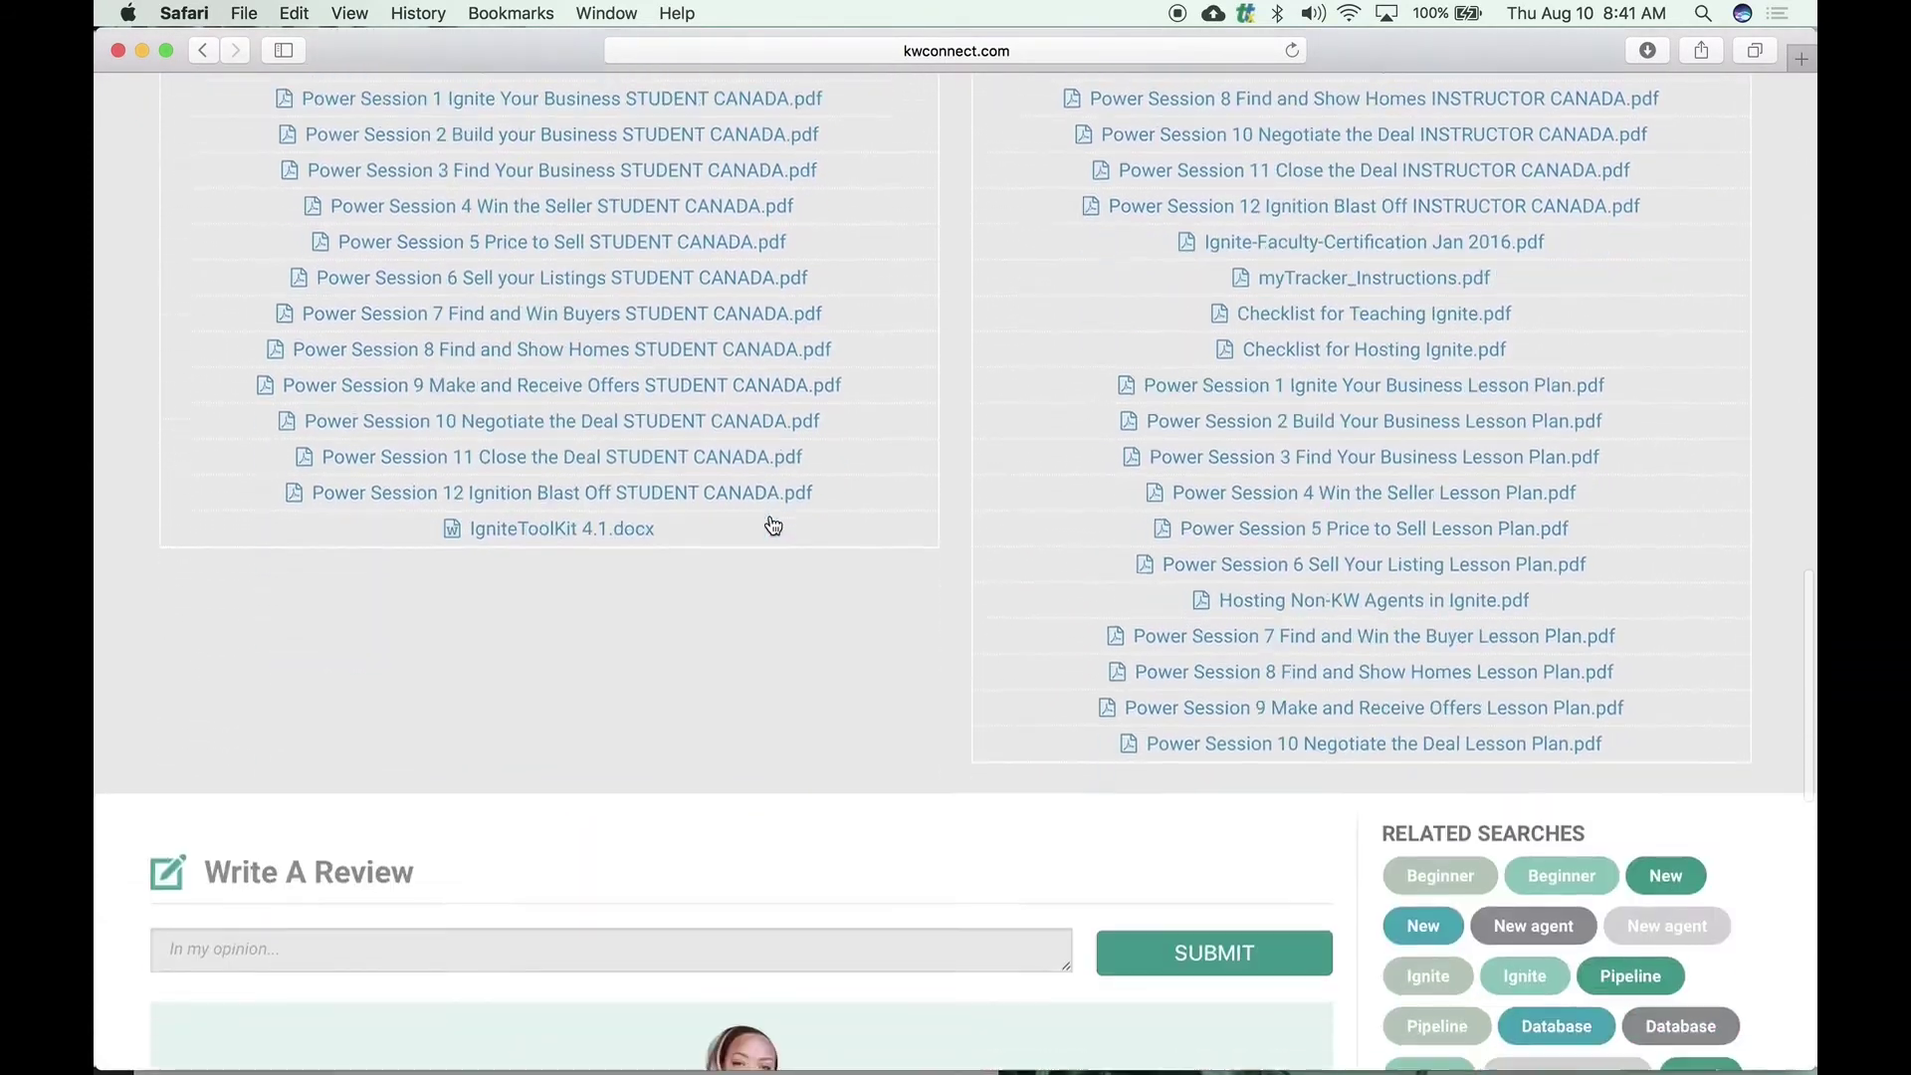
scroll(772, 523, down, 4)
scroll(773, 523, down, 3)
scroll(772, 525, up, 10)
scroll(772, 525, up, 6)
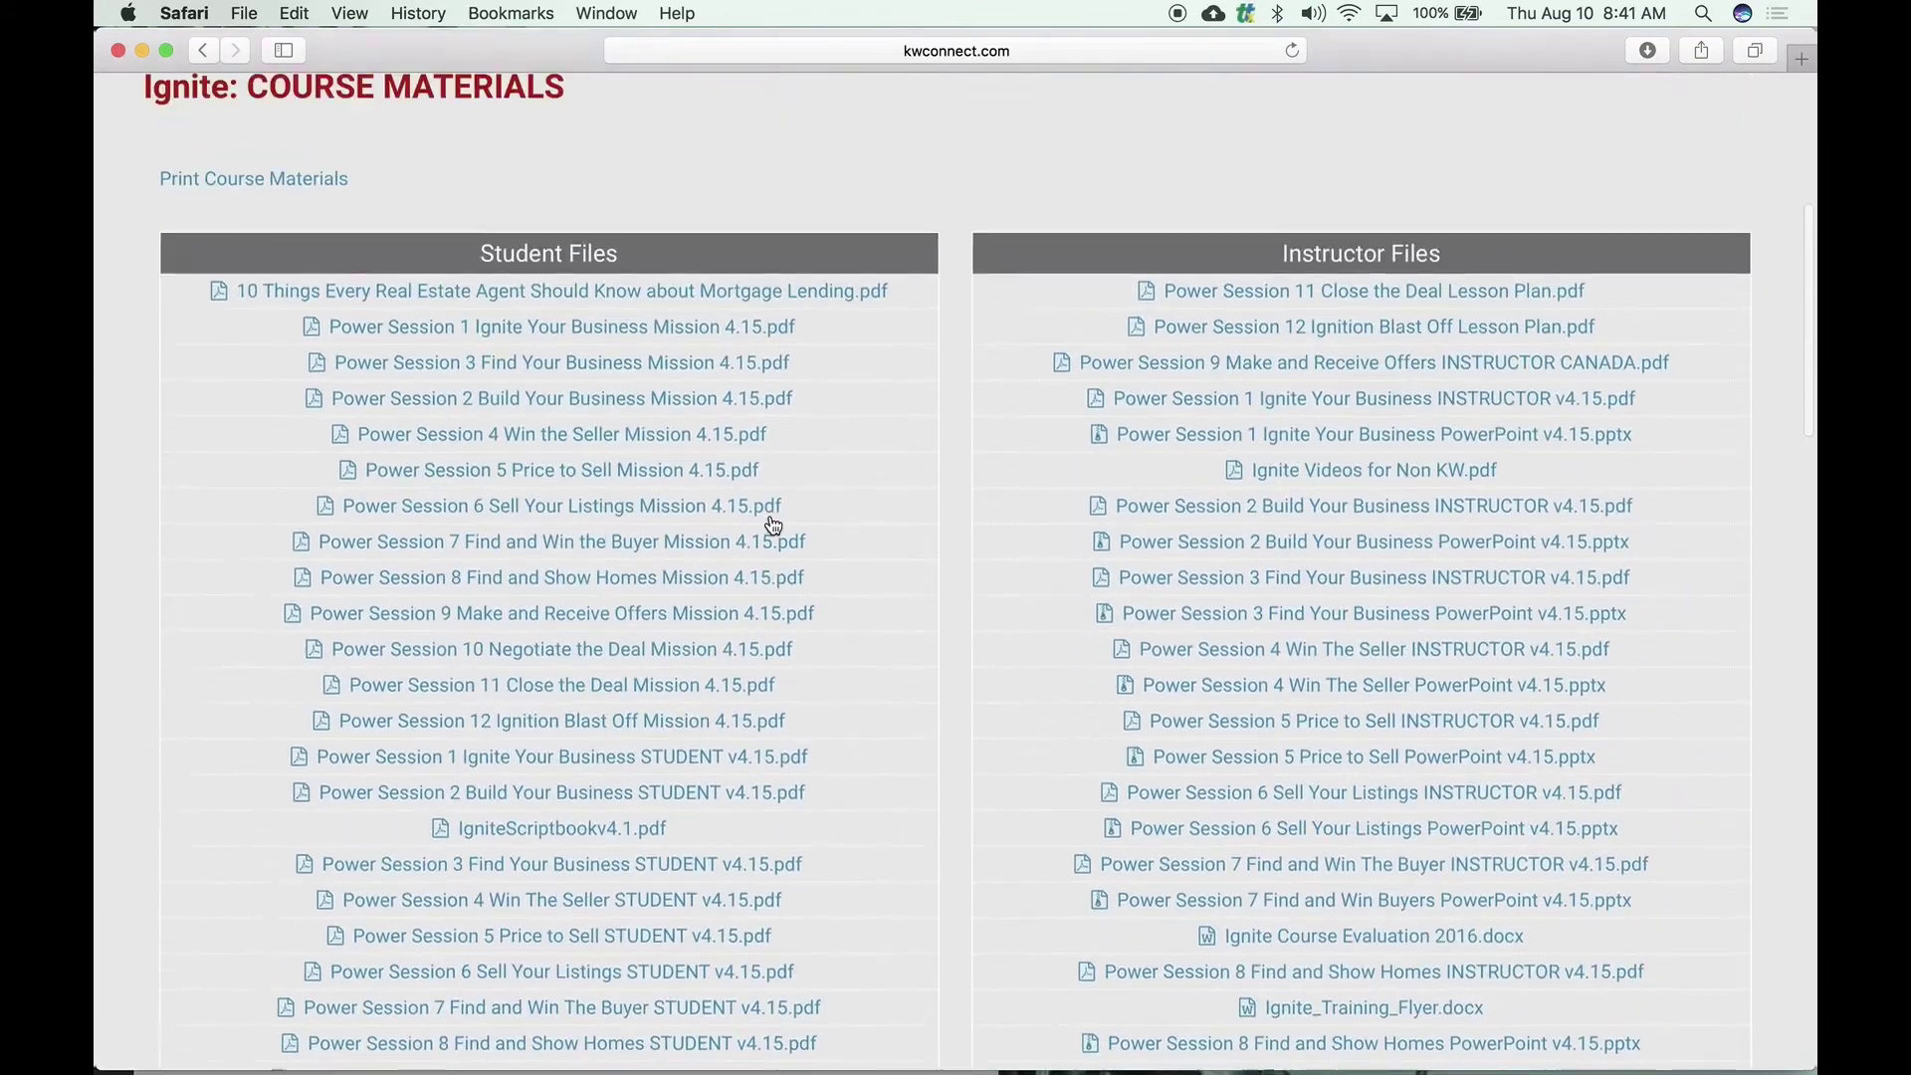
scroll(772, 524, up, 3)
scroll(773, 525, up, 2)
scroll(773, 524, up, 1)
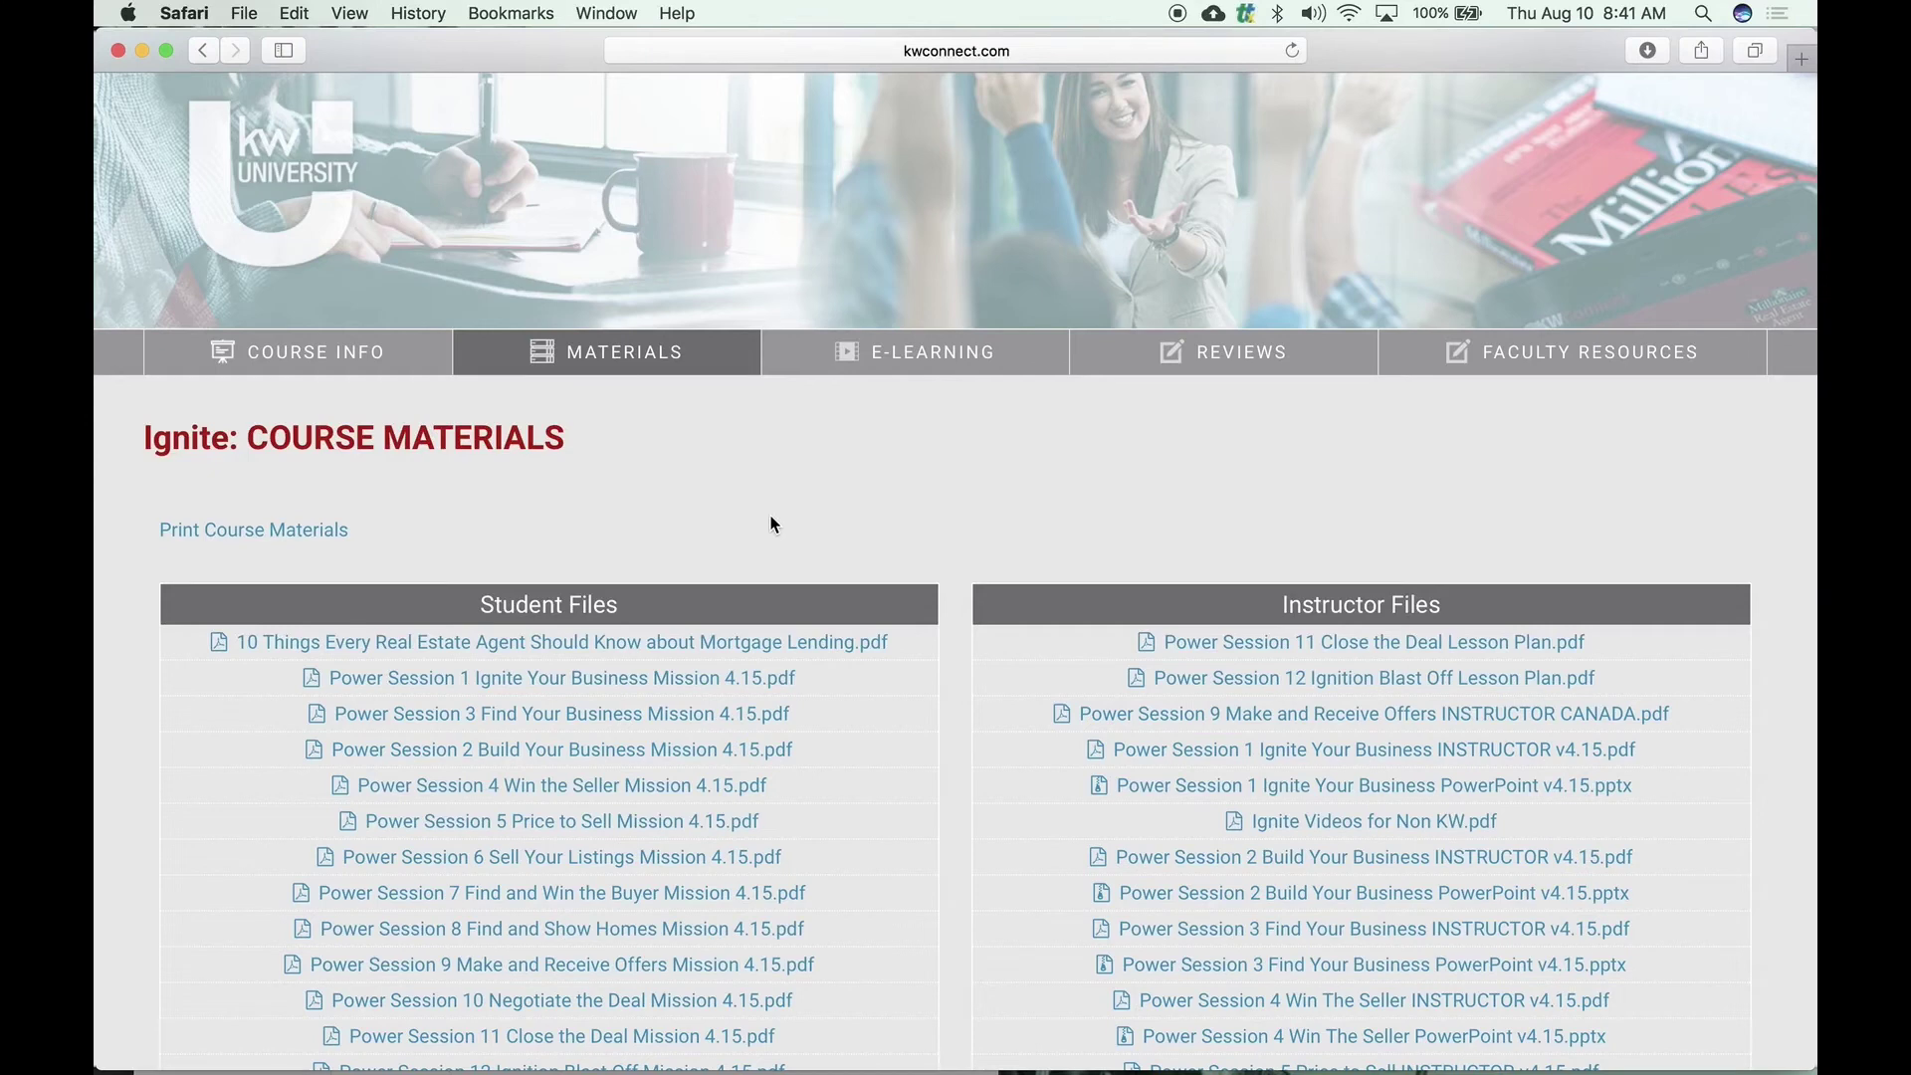
scroll(892, 461, up, 3)
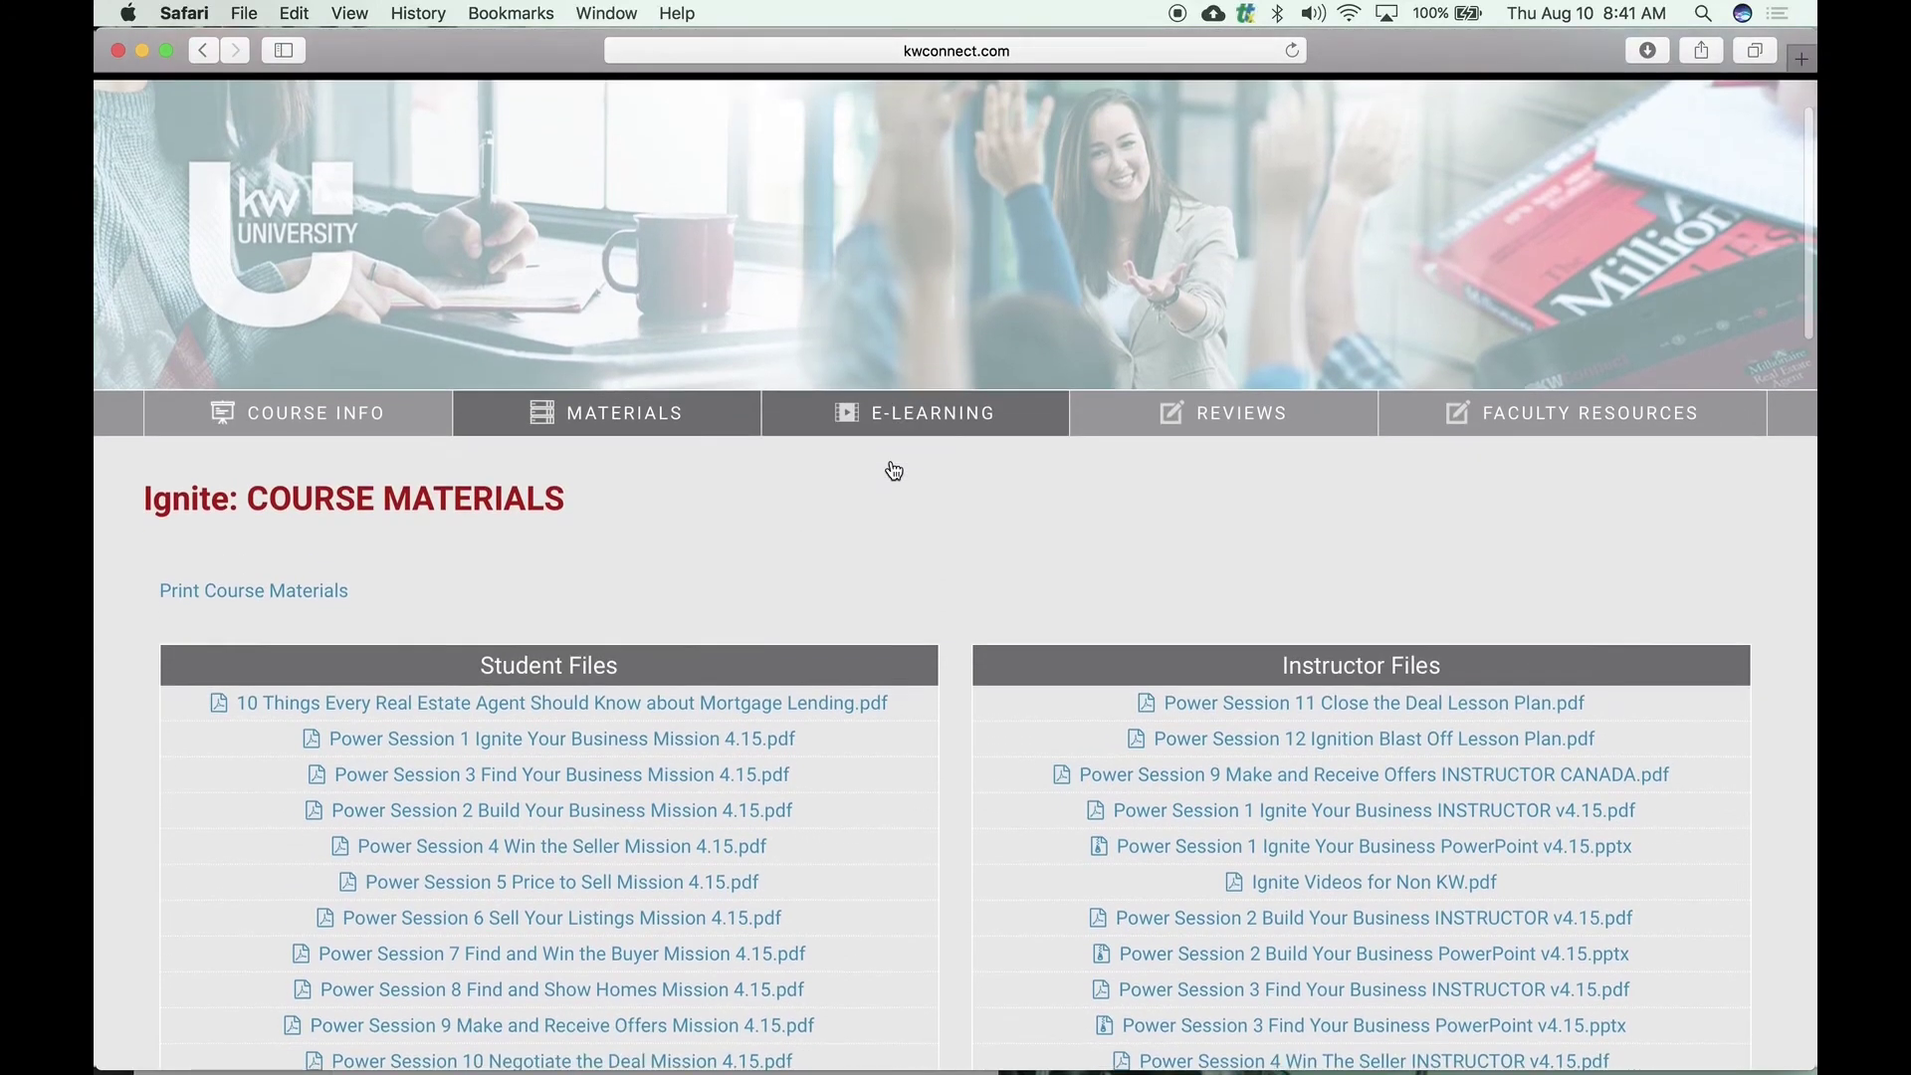